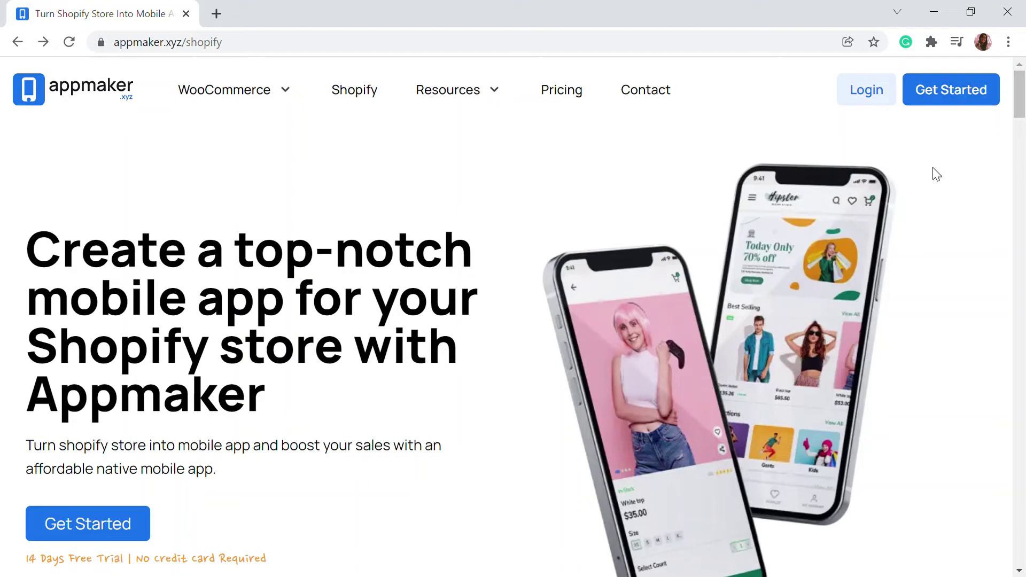
# - Scroll down through the Aluminum Plant product page, on sale at £35.00, in the store preview
pyautogui.scroll(-1, 936, 174)
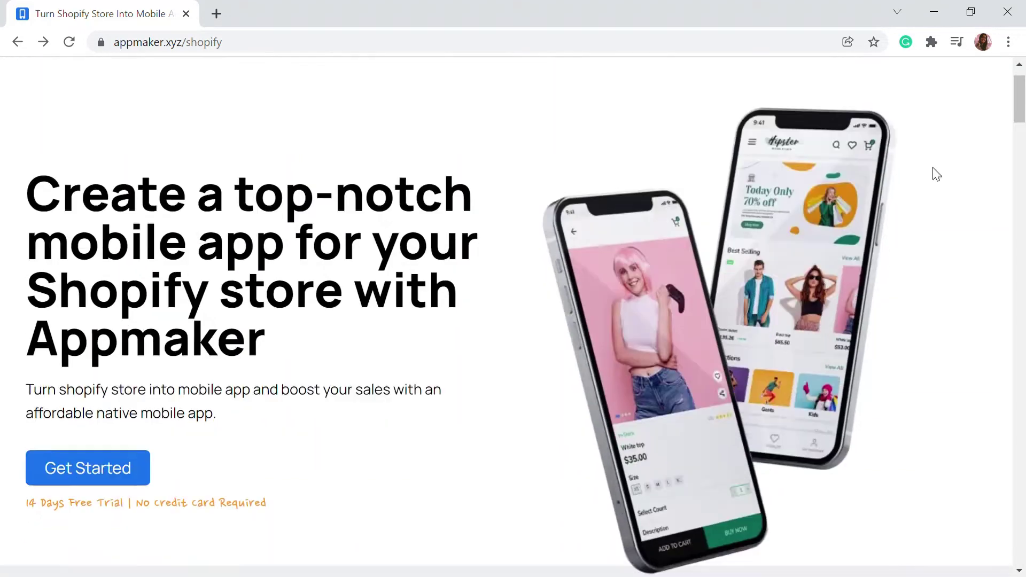
pyautogui.scroll(-1, 936, 175)
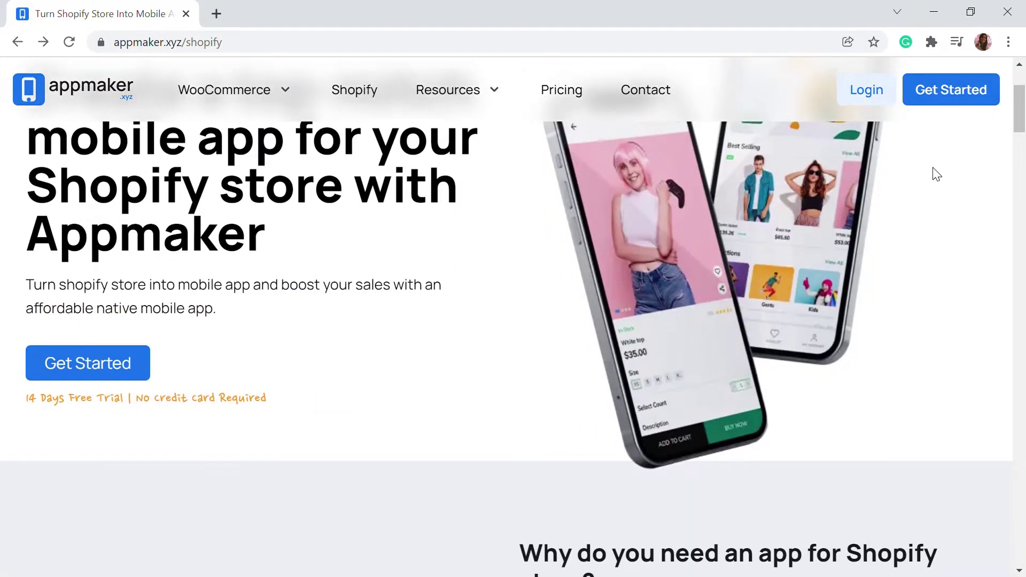
pyautogui.scroll(-1, 936, 175)
pyautogui.scroll(-2, 936, 174)
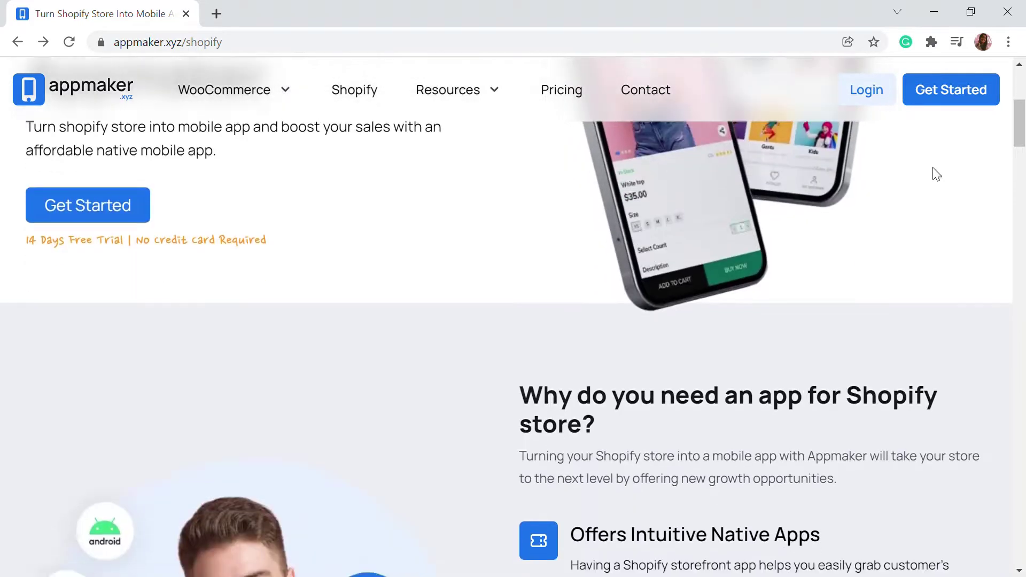
pyautogui.scroll(-3, 936, 174)
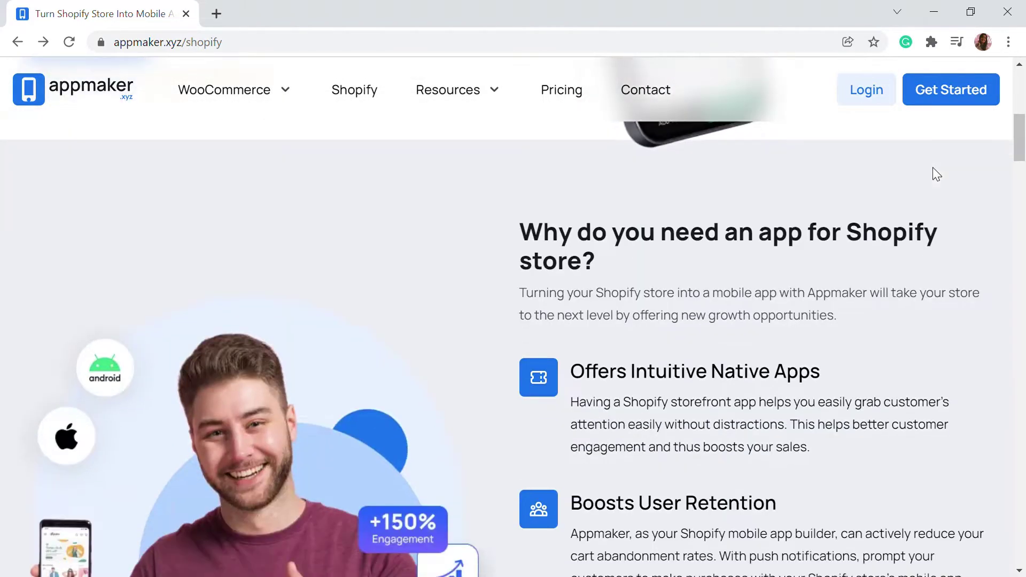
pyautogui.scroll(-1, 939, 175)
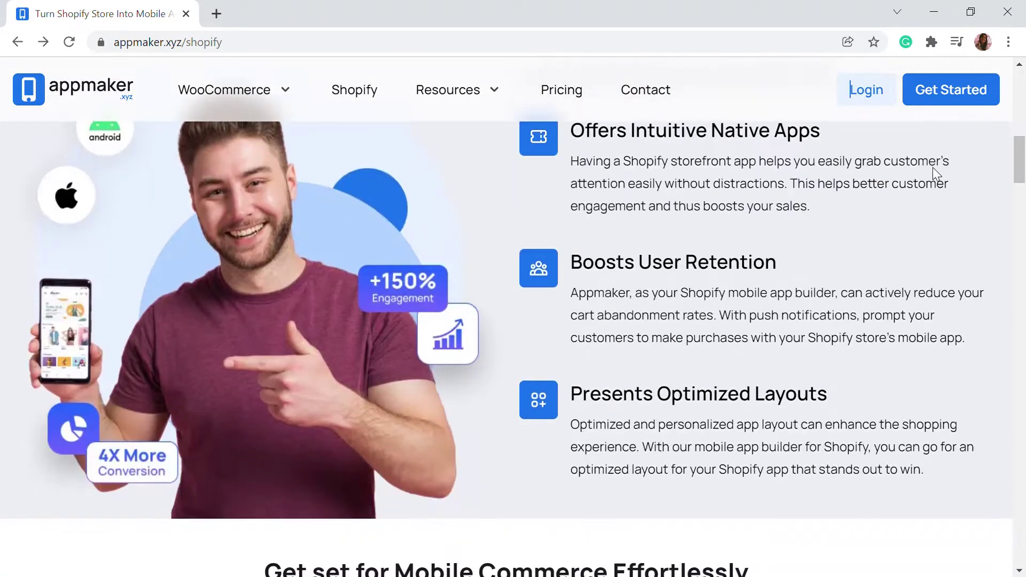
pyautogui.scroll(-5, 936, 175)
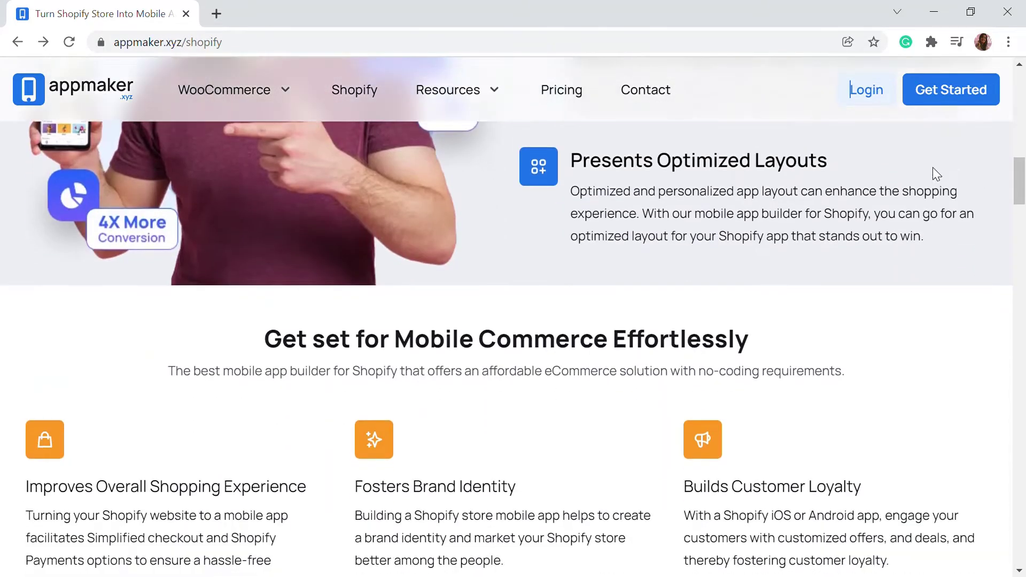
pyautogui.scroll(-4, 936, 174)
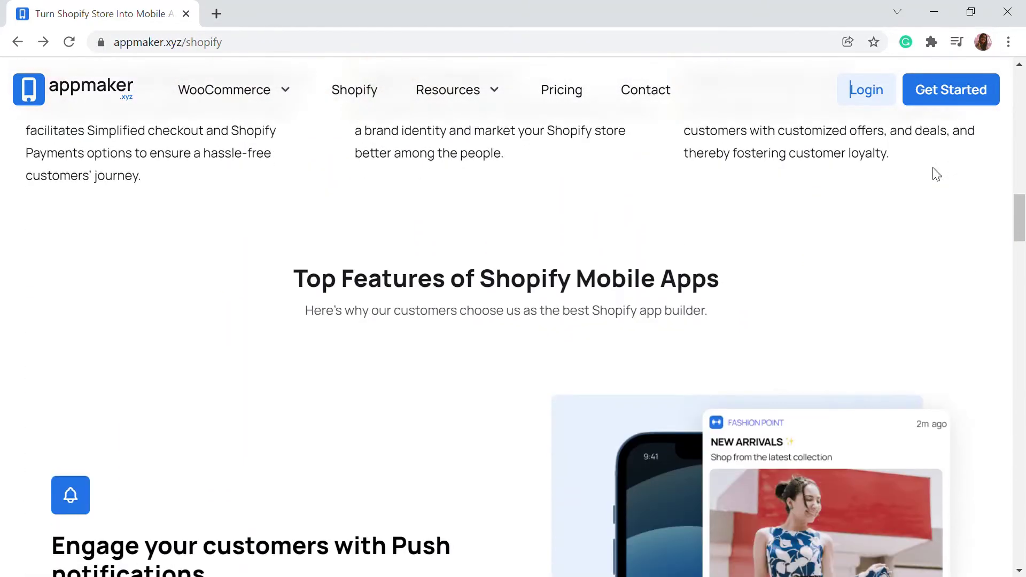
pyautogui.scroll(-3, 936, 174)
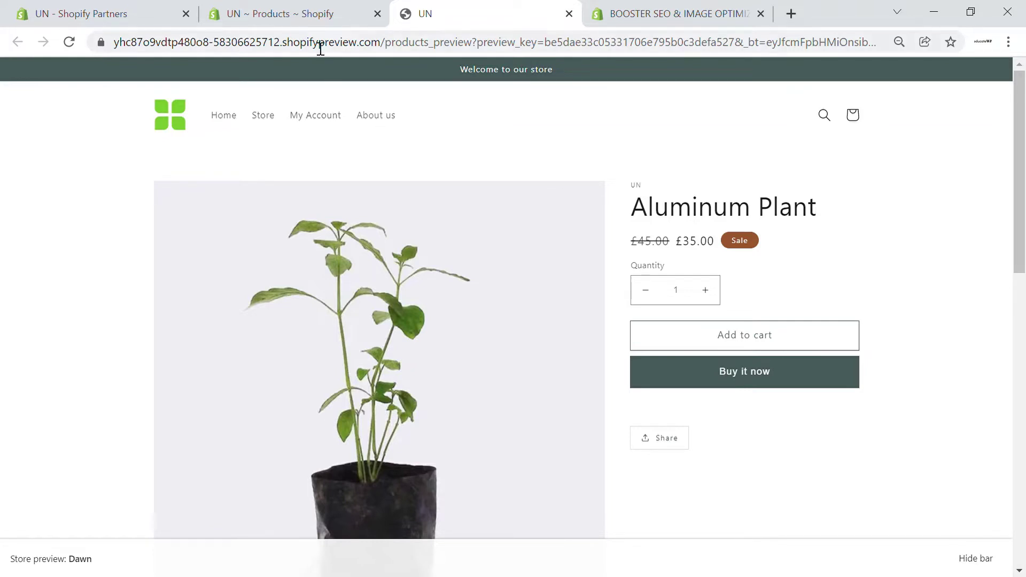
# - Open Aluminum Plant from the admin product list and reveal its editable search engine listing fields
pyautogui.click(331, 14)
pyautogui.click(441, 15)
pyautogui.click(342, 14)
pyautogui.click(358, 300)
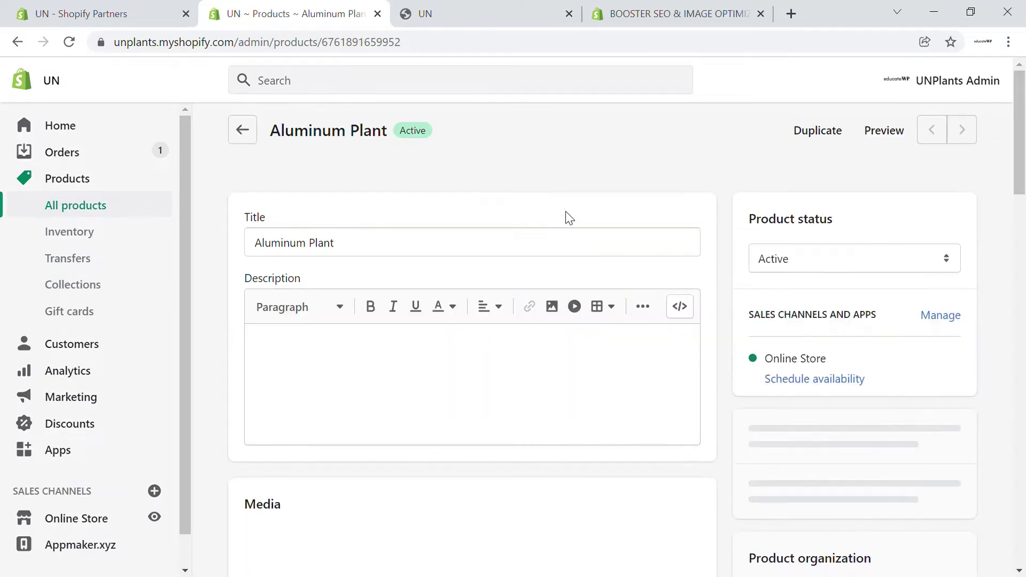
pyautogui.scroll(-15, 569, 218)
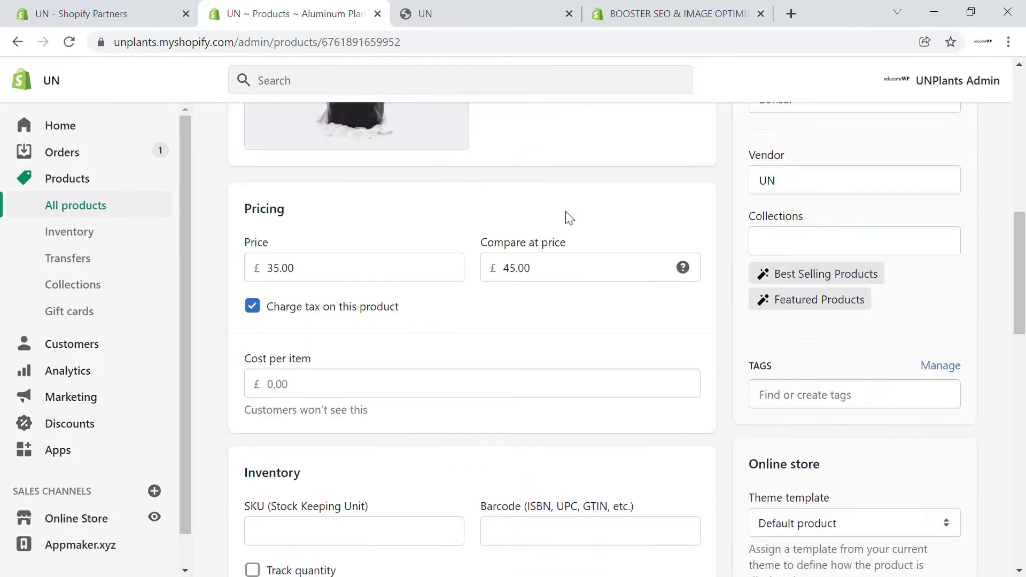
pyautogui.scroll(-3, 596, 343)
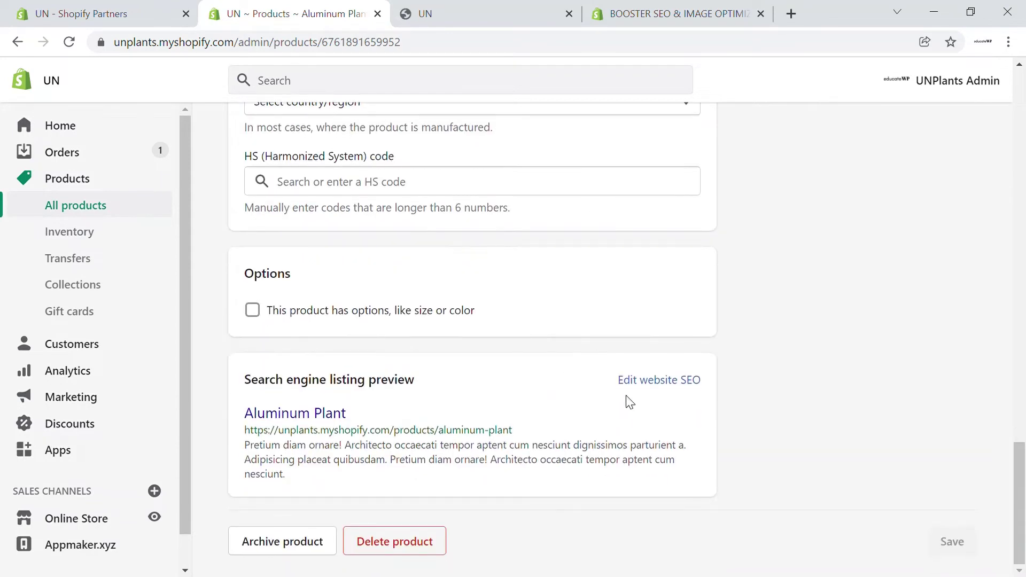
pyautogui.click(635, 379)
pyautogui.scroll(-3, 642, 393)
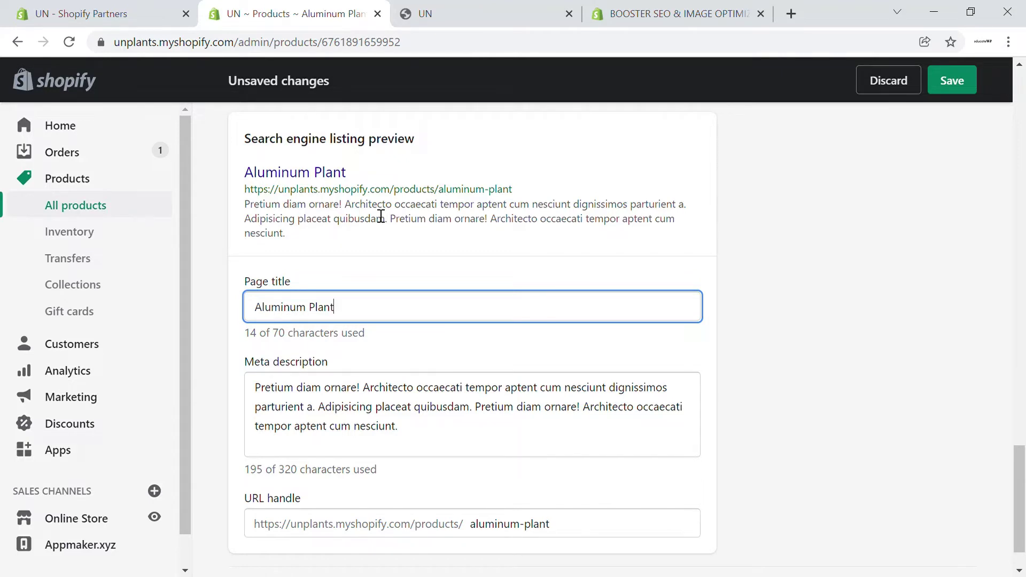
# - Append ' - Organic' to the page title and clear the old meta description
pyautogui.write('- Organic')
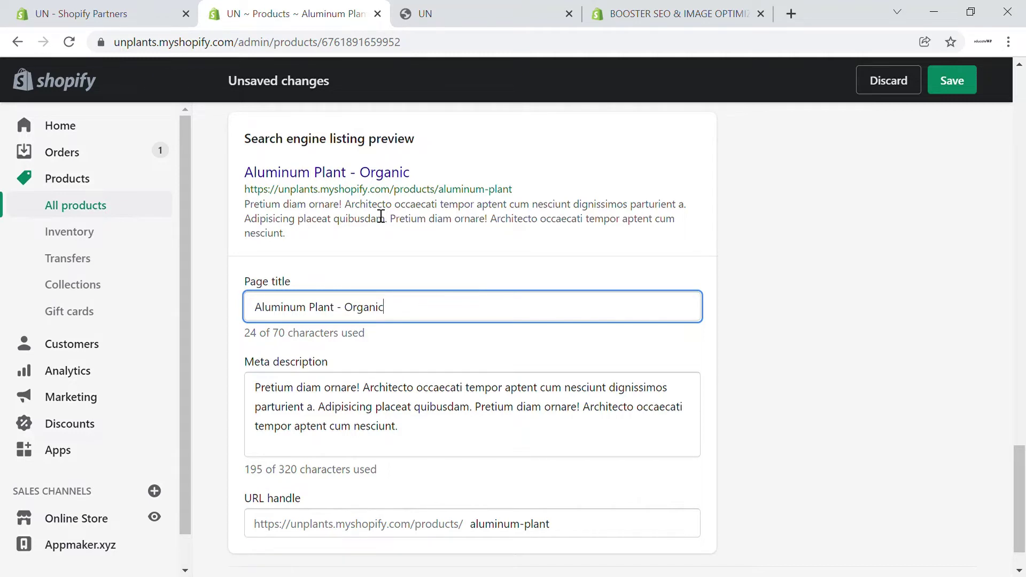
pyautogui.scroll(-1, 387, 405)
pyautogui.moveTo(407, 382); pyautogui.dragTo(235, 313)
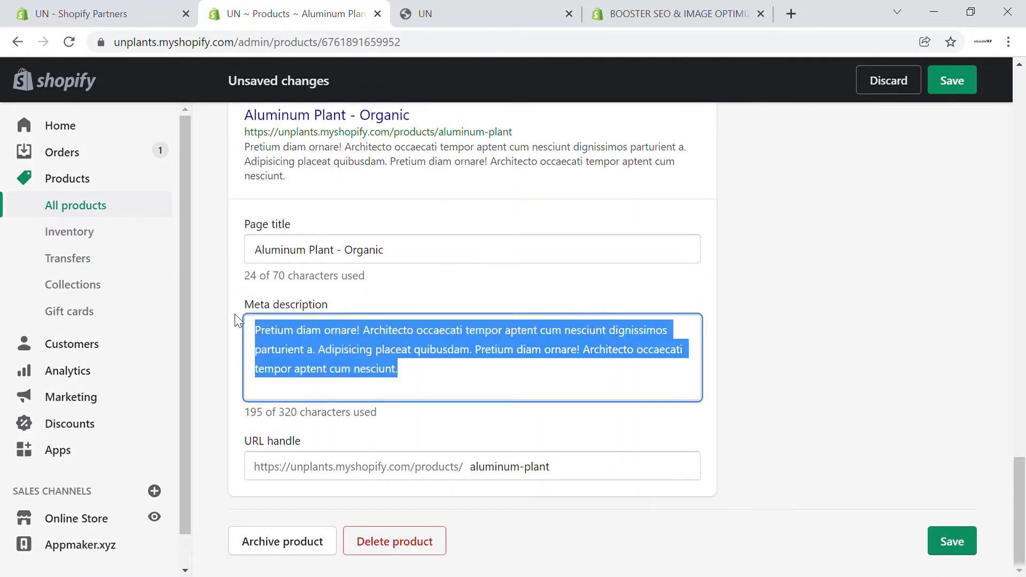
pyautogui.press('BackSpace')
# - Enter the meta description 'Natural caustus plant aluminium'
pyautogui.scroll(3, 401, 338)
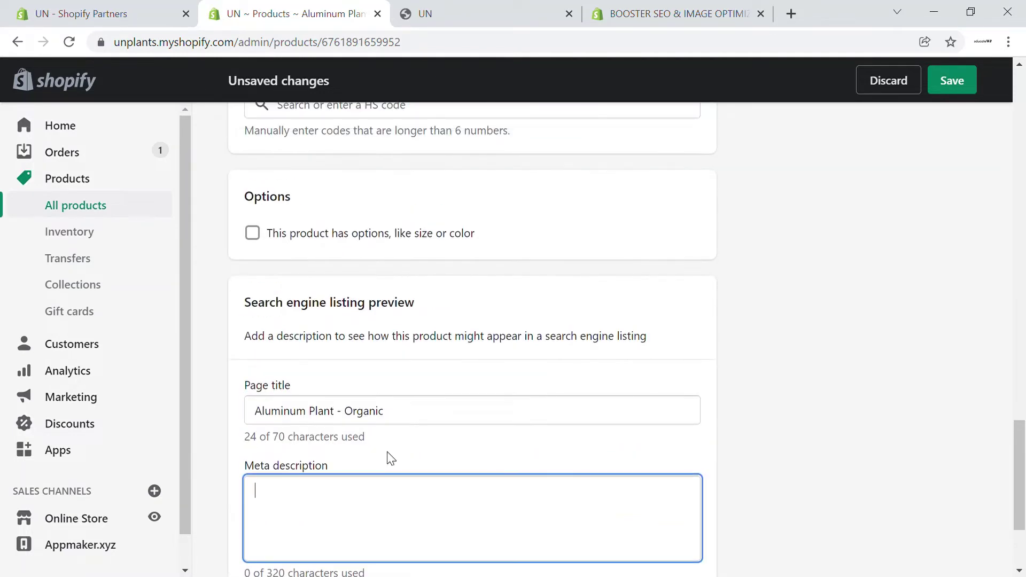
pyautogui.scroll(-2, 342, 425)
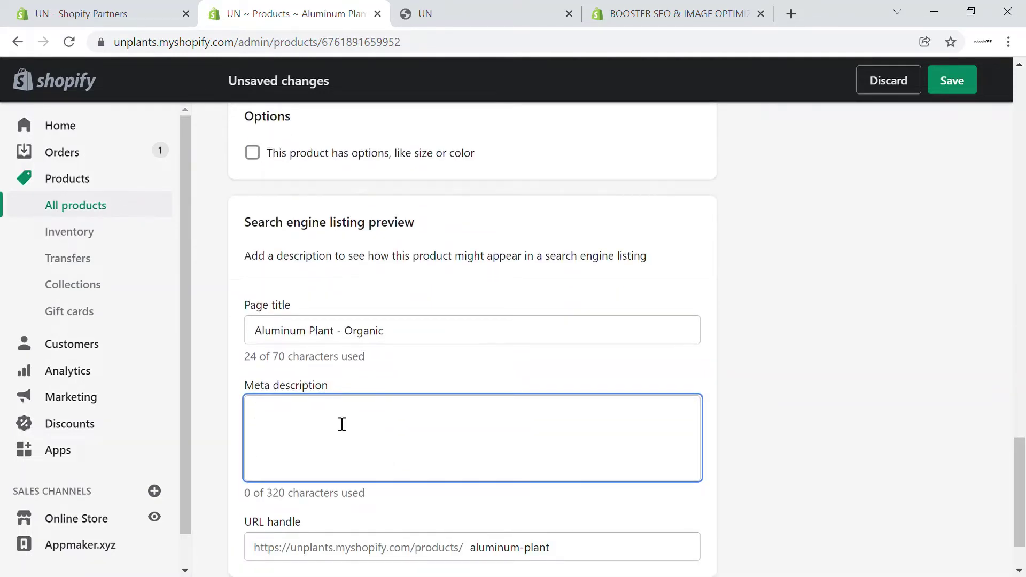
pyautogui.write('Natural ')
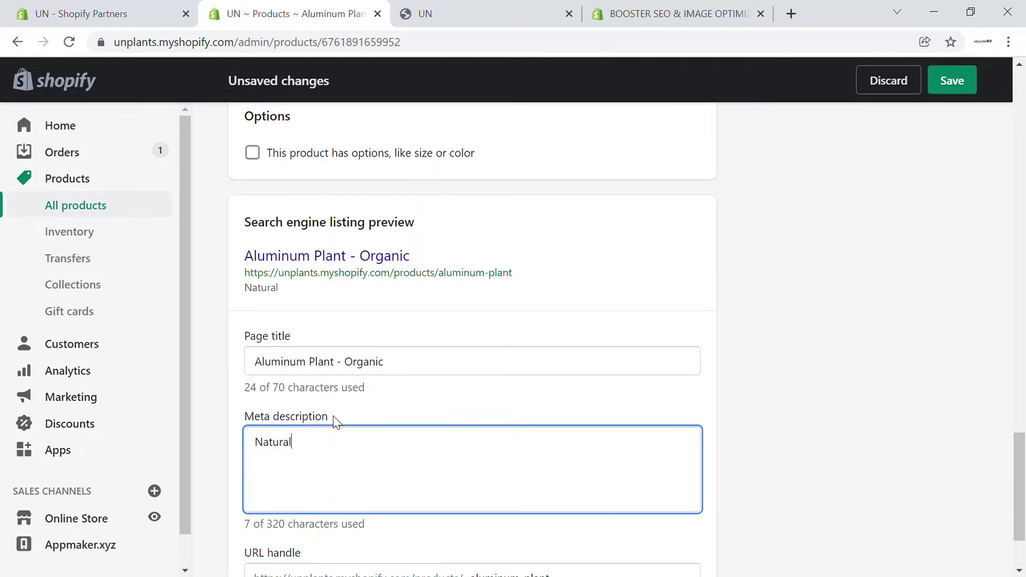
pyautogui.write('caustud')
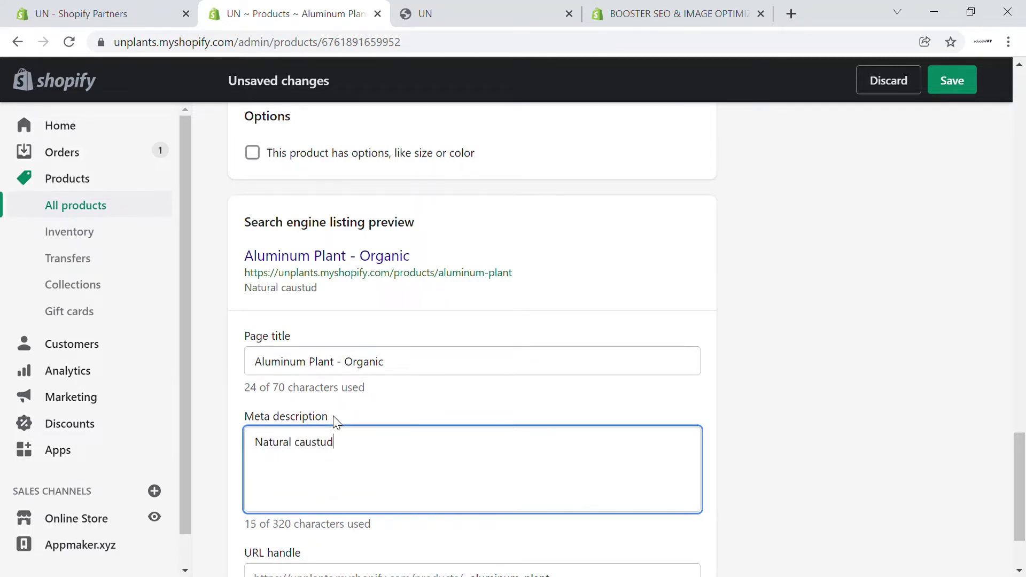
pyautogui.press('BackSpace')
pyautogui.write('s plant aluminium')
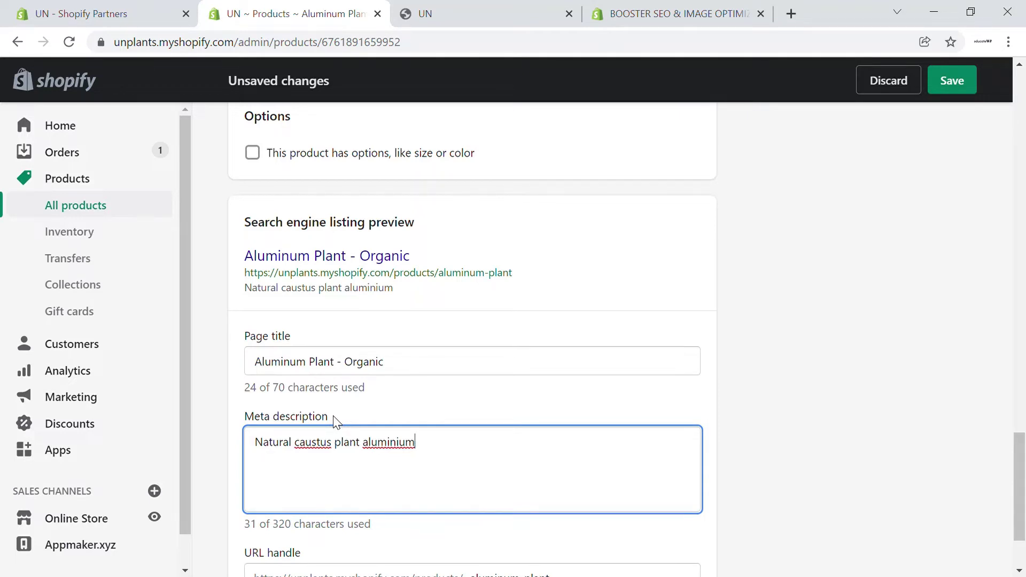
pyautogui.scroll(-2, 336, 422)
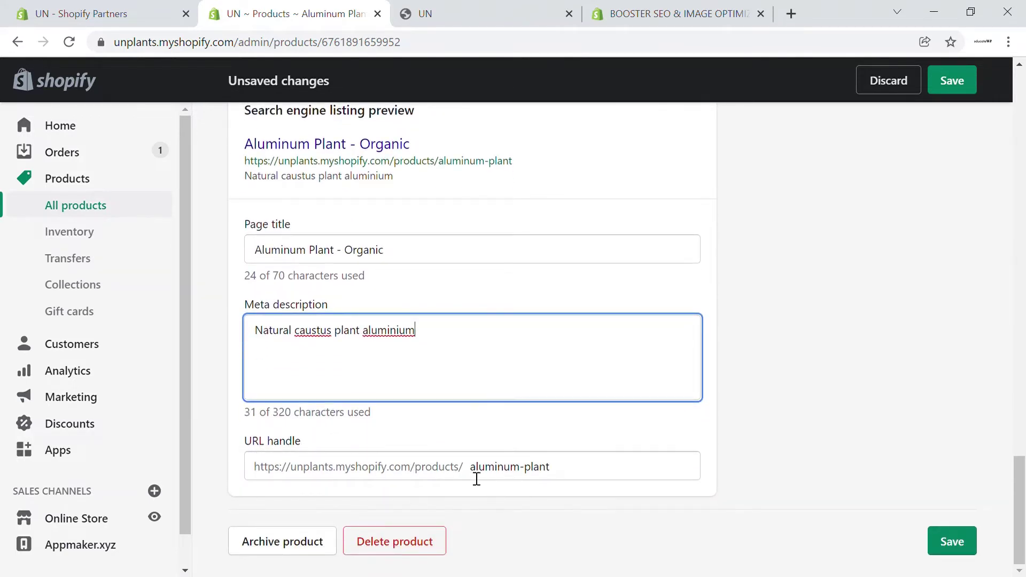
pyautogui.scroll(2, 574, 481)
pyautogui.scroll(-2, 574, 481)
pyautogui.scroll(14, 588, 419)
# - Give the Aluminum Plant product image the alt text 'Aluminium-Plant' and close the media viewer
pyautogui.scroll(12, 579, 419)
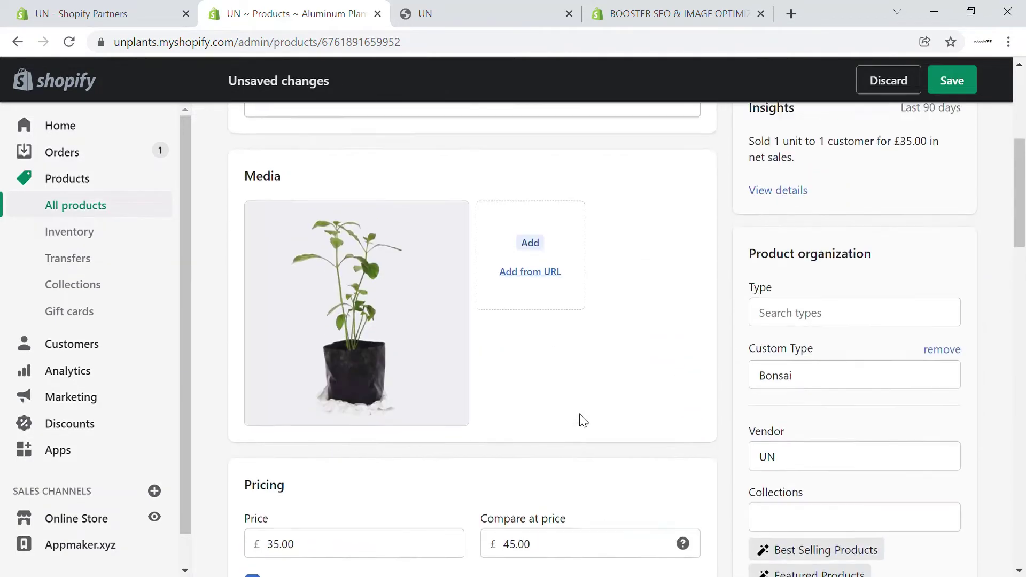
pyautogui.scroll(-3, 367, 359)
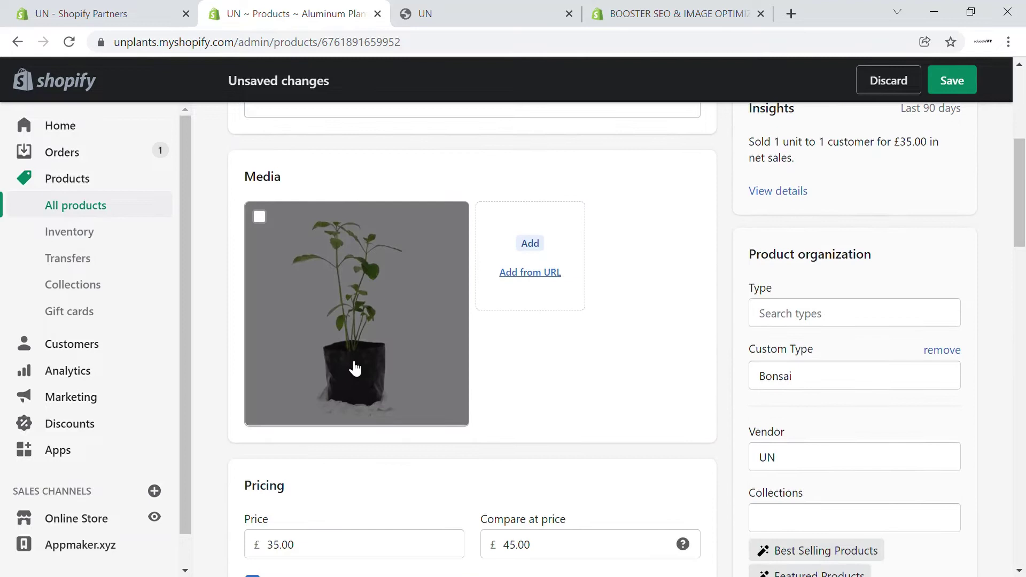
pyautogui.click(368, 327)
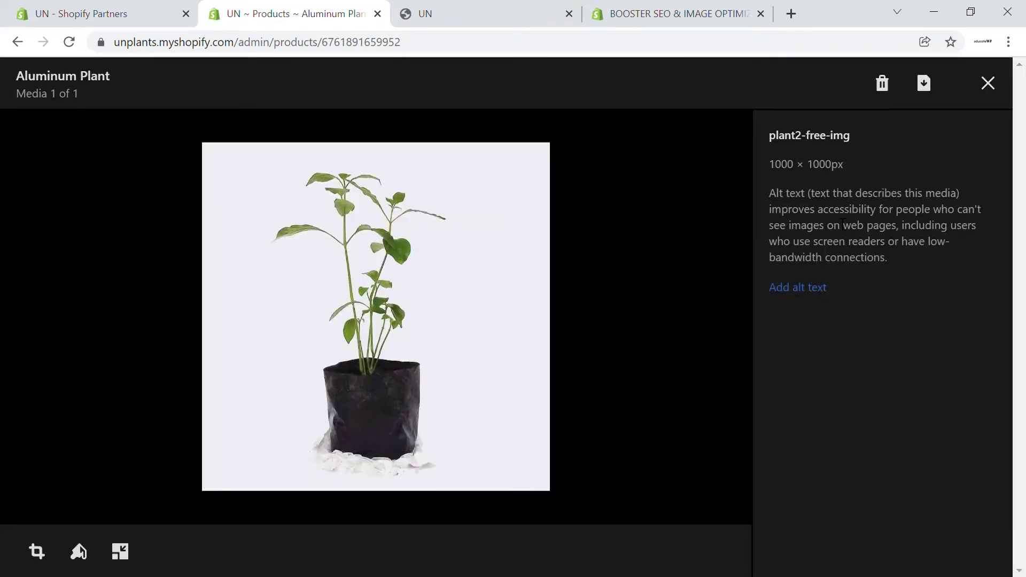
pyautogui.click(784, 291)
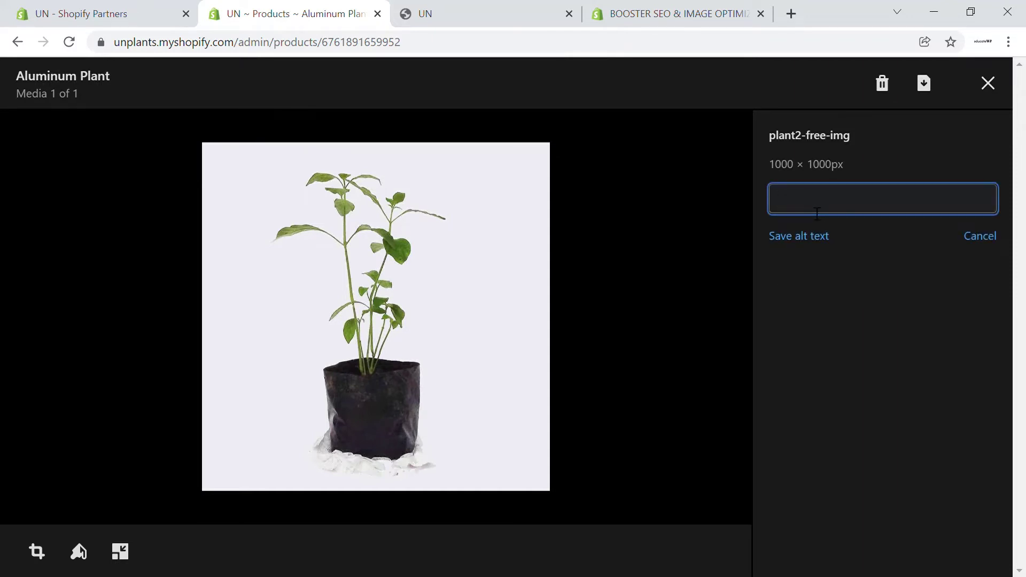
pyautogui.write('Aluminium Plan-')
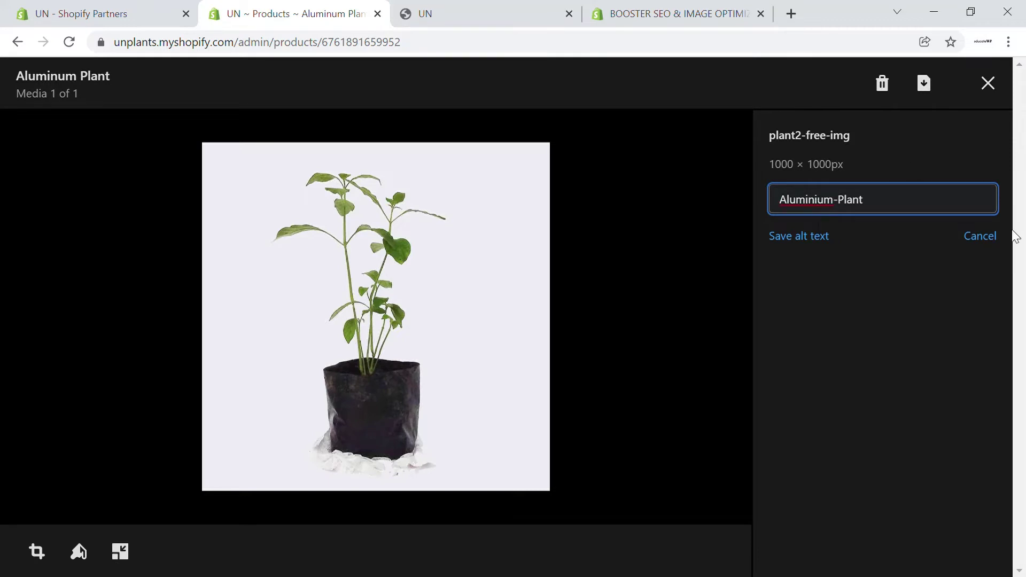
pyautogui.click(796, 237)
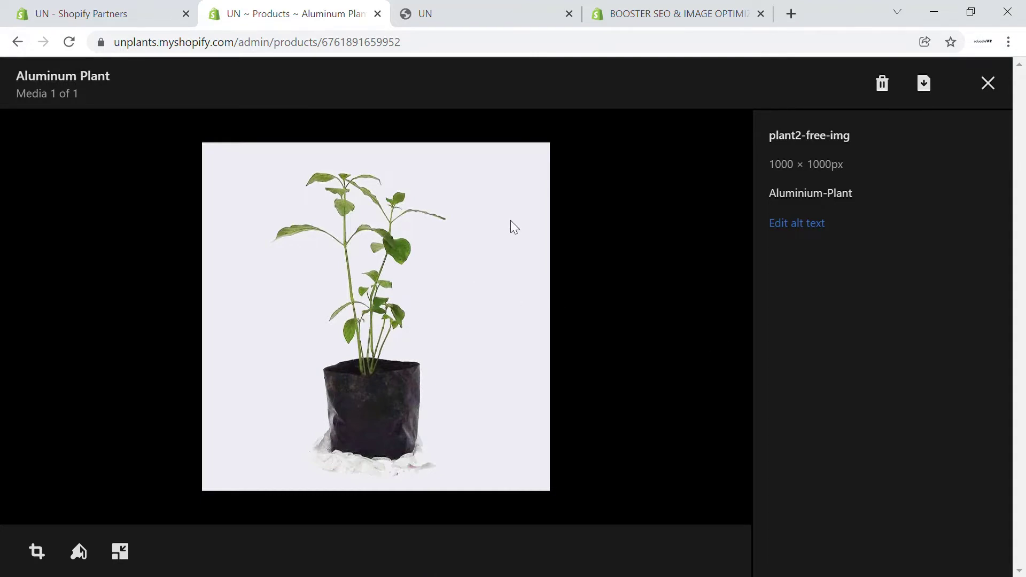
pyautogui.click(206, 115)
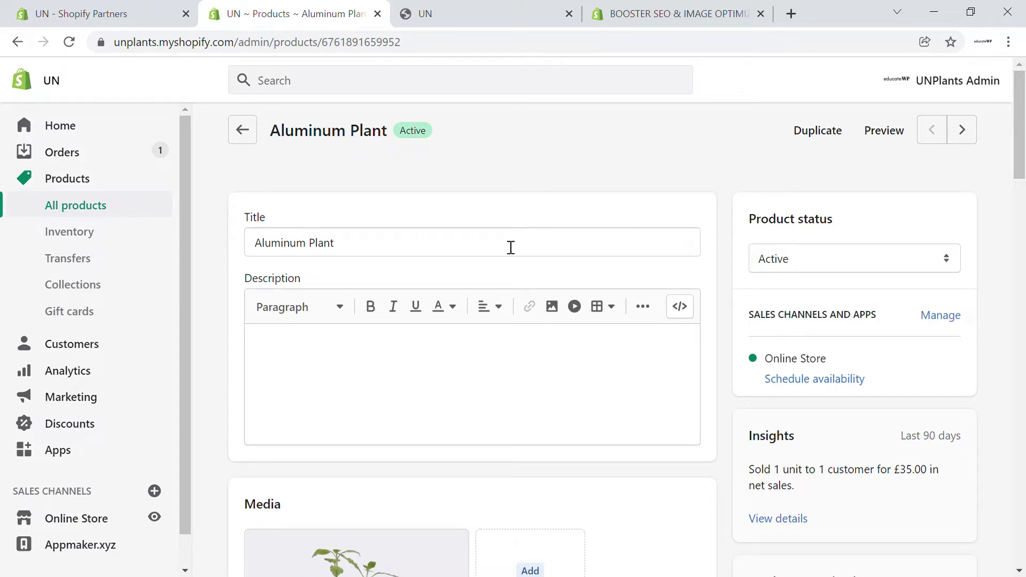
# - Start installing the Booster SEO app from its App Store listing
pyautogui.click(623, 21)
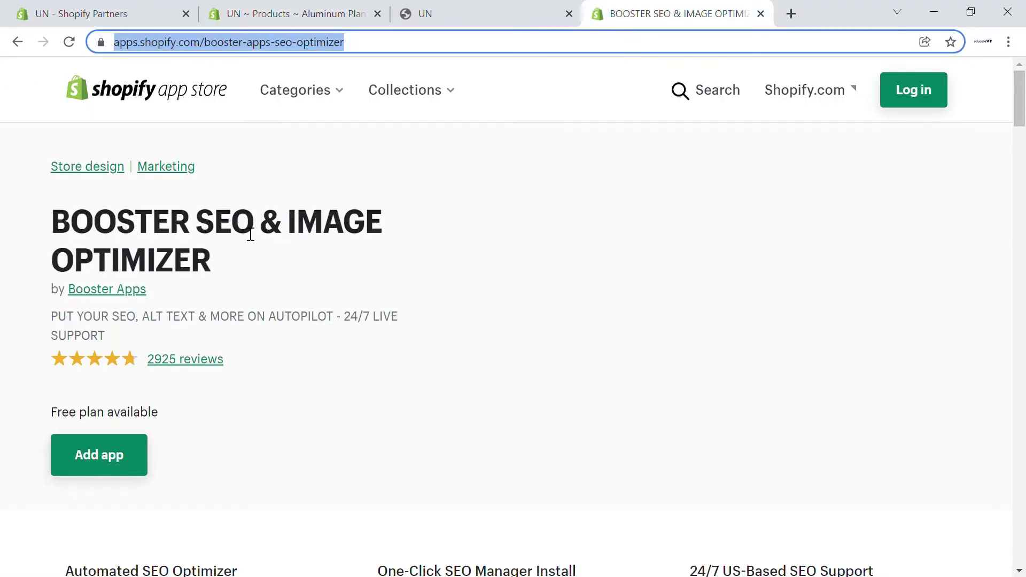
pyautogui.scroll(-1, 314, 291)
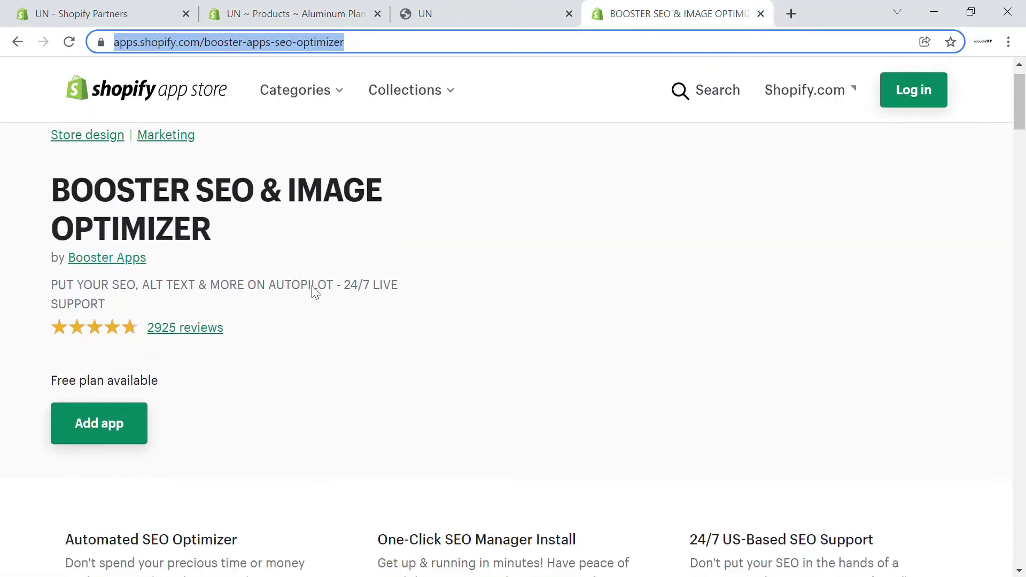
pyautogui.scroll(1, 314, 291)
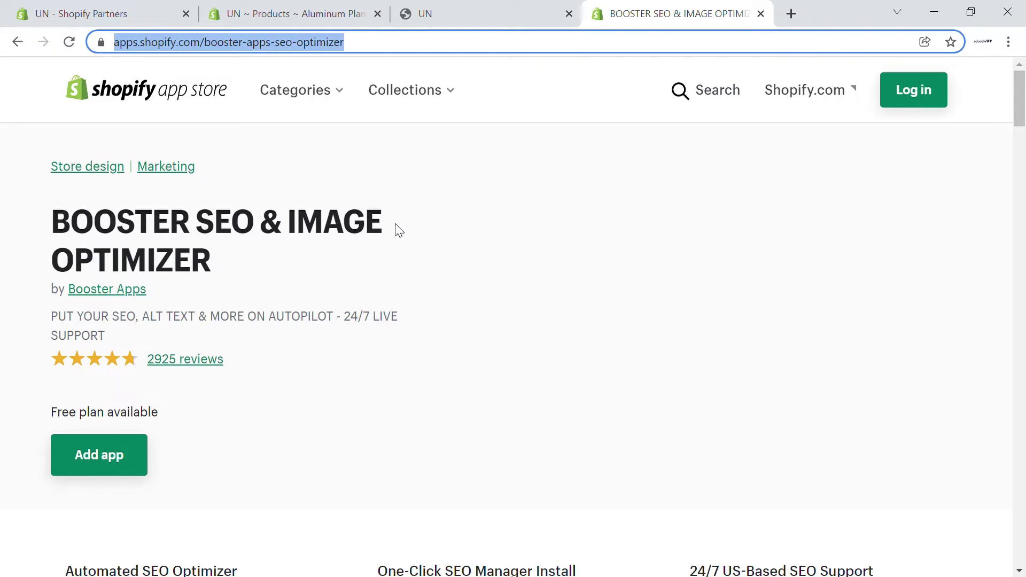
pyautogui.scroll(-1, 398, 230)
pyautogui.scroll(1, 396, 231)
pyautogui.click(125, 474)
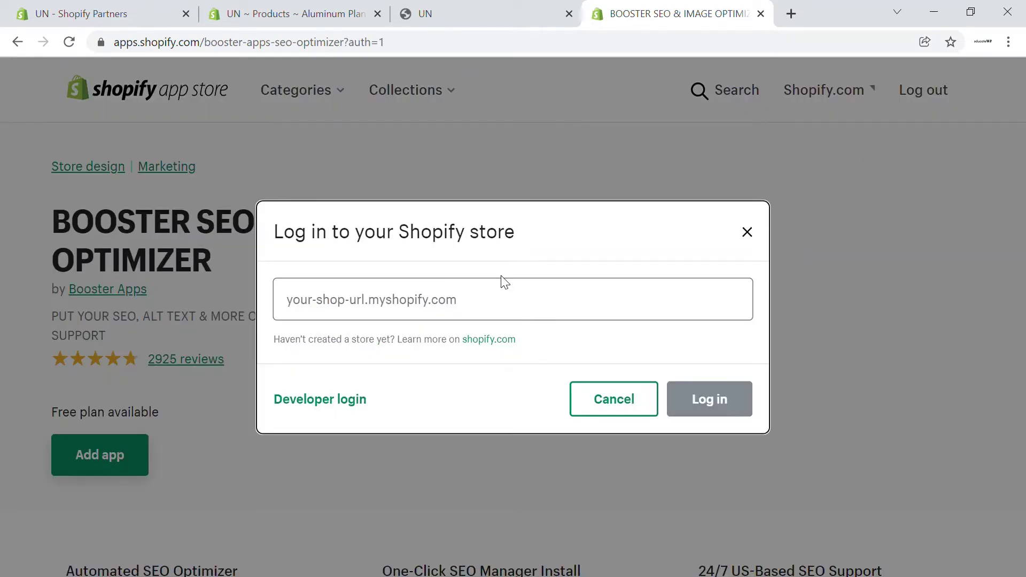
# - Log in to the App Store using the store domain copied from the admin address bar
pyautogui.click(381, 308)
pyautogui.click(249, 10)
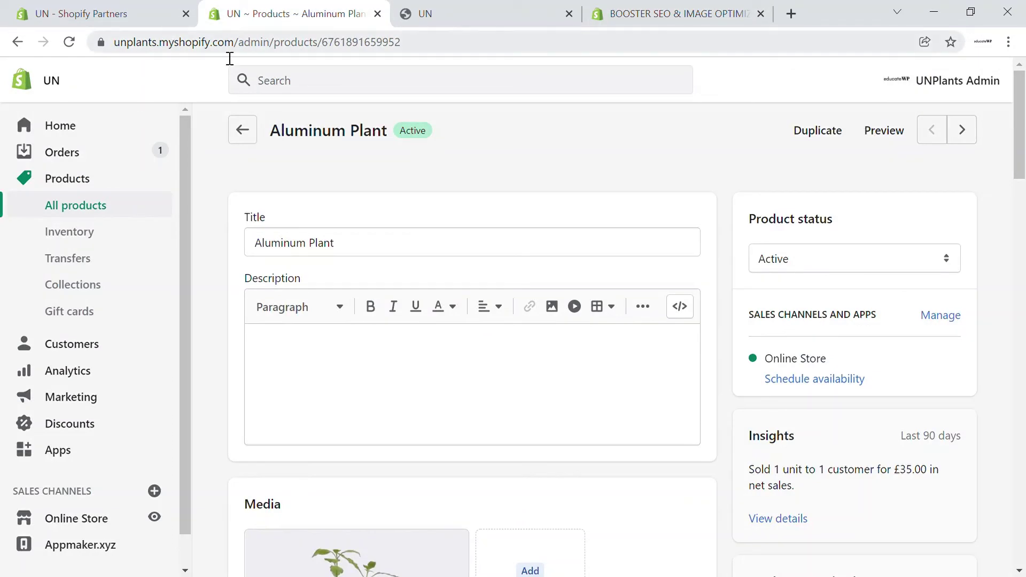
pyautogui.moveTo(236, 43); pyautogui.dragTo(112, 42)
pyautogui.hotkey('ctrl', 'c')
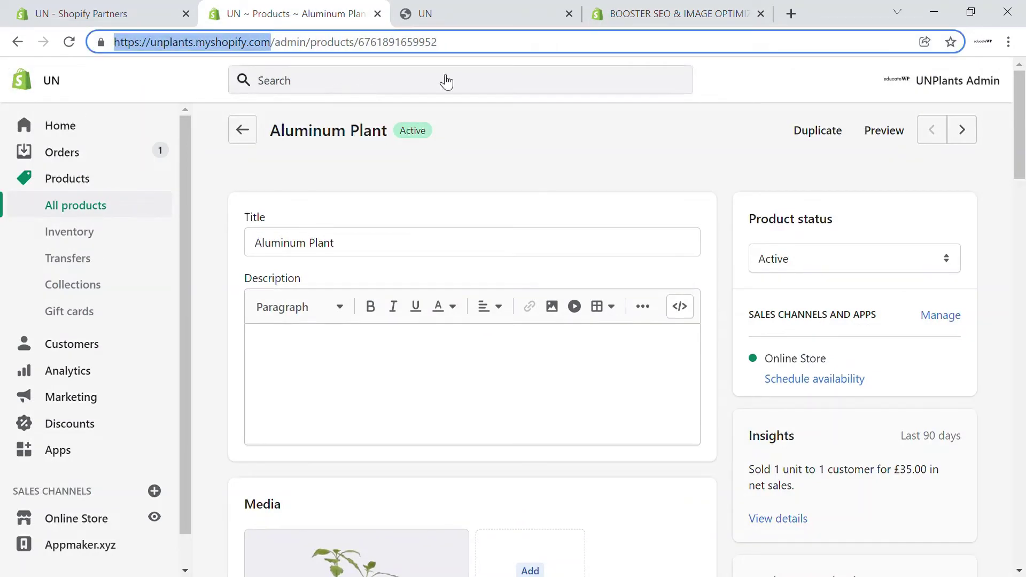
pyautogui.click(667, 9)
pyautogui.hotkey('ctrl', 'v')
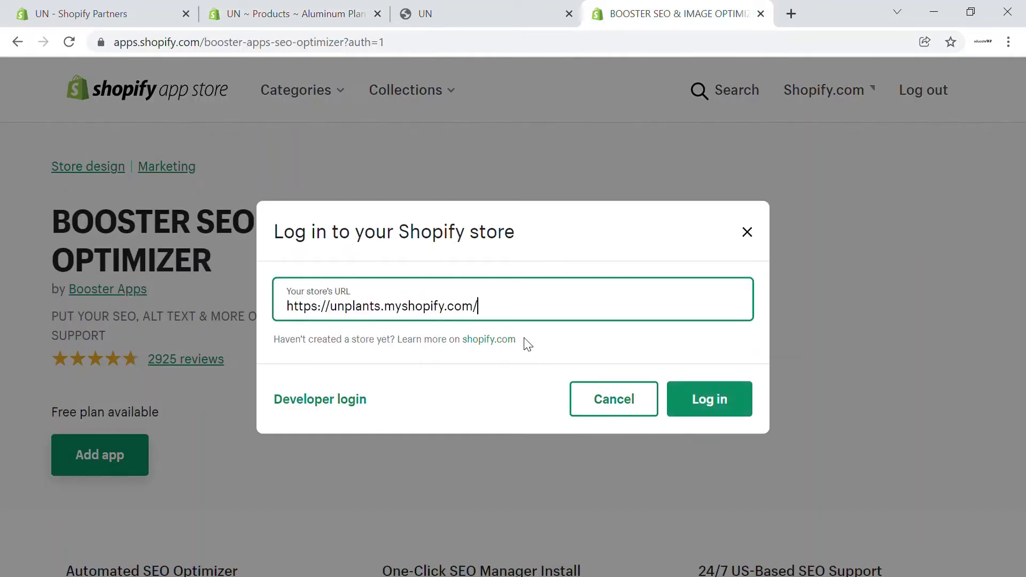
pyautogui.click(699, 405)
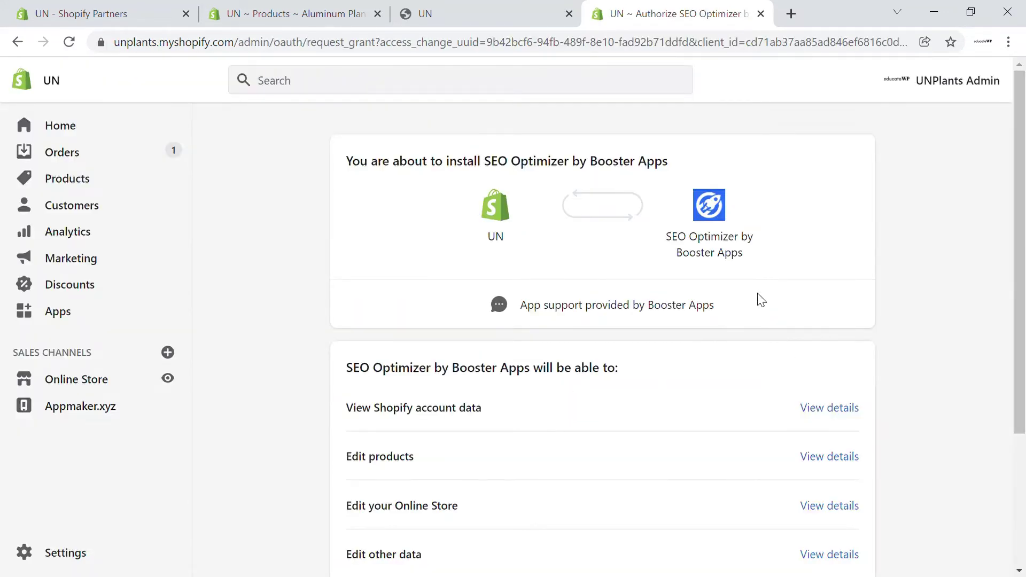
# - Install SEO Optimizer on the store from the permissions page
pyautogui.scroll(-3, 761, 299)
pyautogui.click(819, 511)
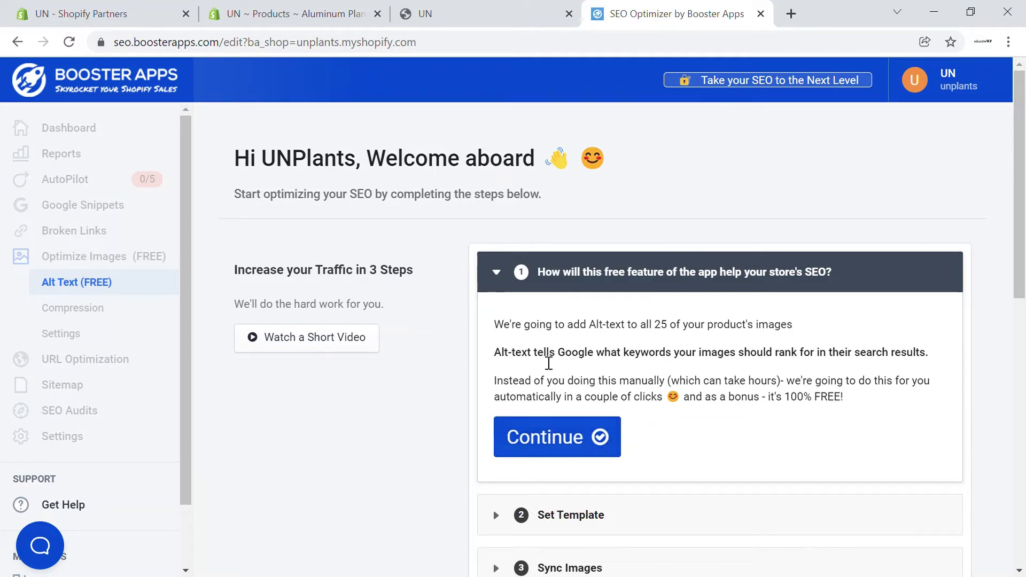
# - Keep the default alt-text template and sync alt text onto images from all 25 products
pyautogui.scroll(-2, 559, 398)
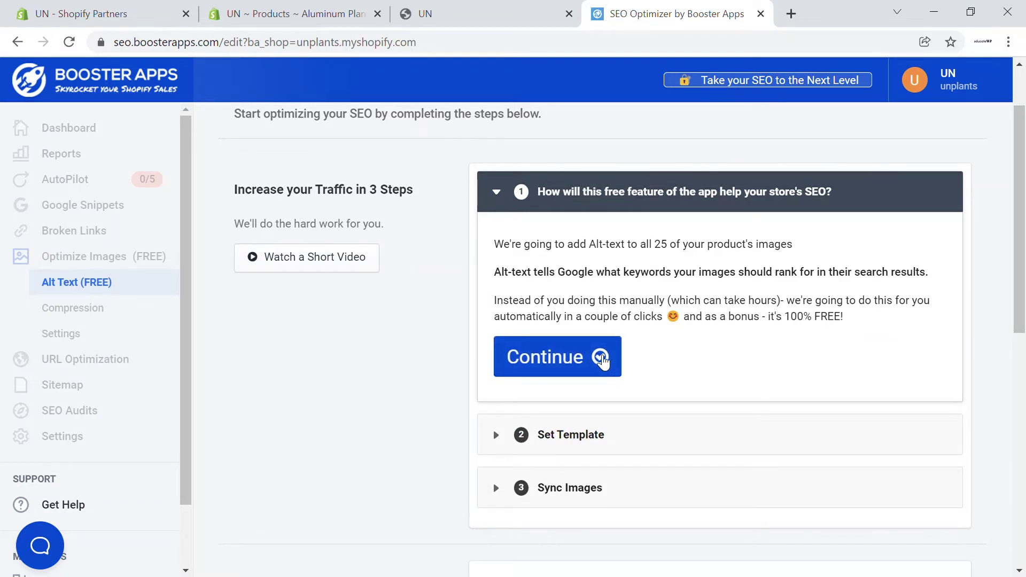
pyautogui.click(602, 362)
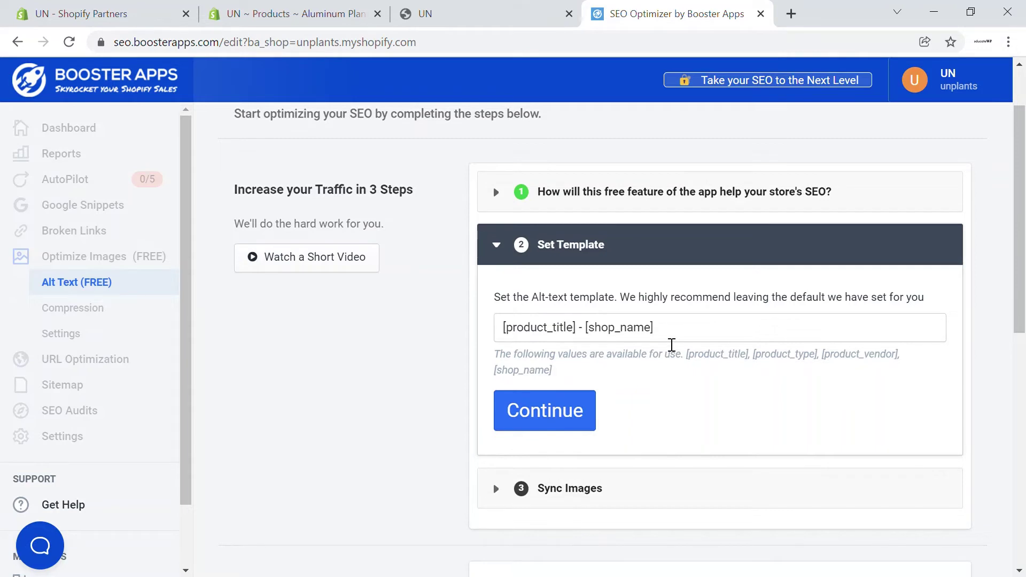
pyautogui.scroll(1, 672, 345)
pyautogui.scroll(-2, 694, 374)
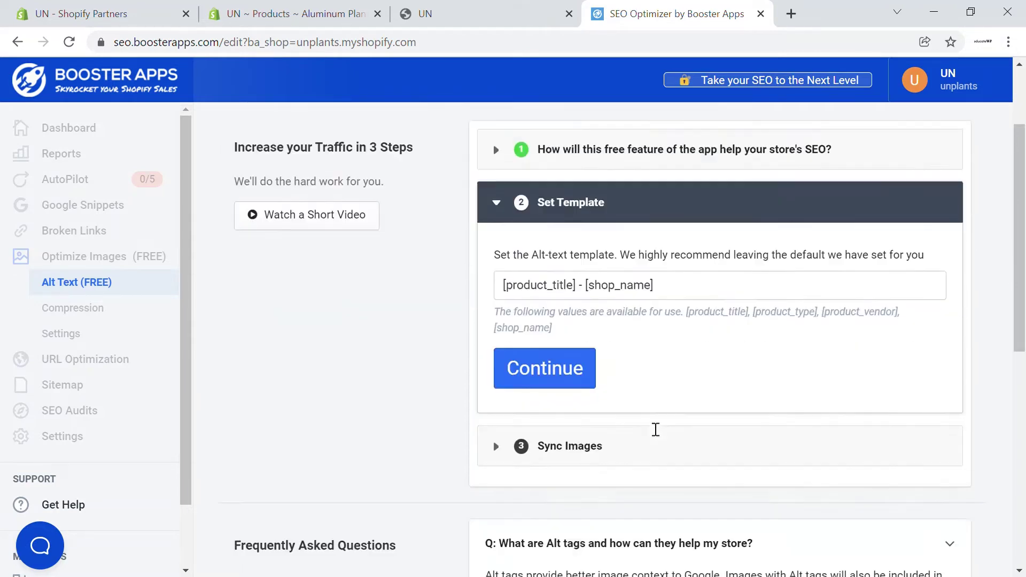
pyautogui.click(571, 340)
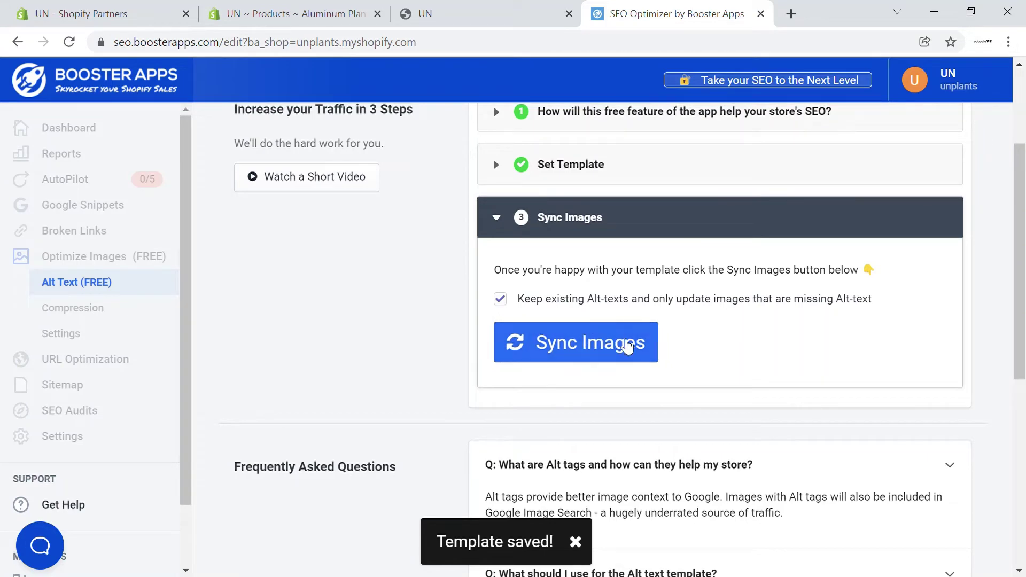
pyautogui.click(629, 357)
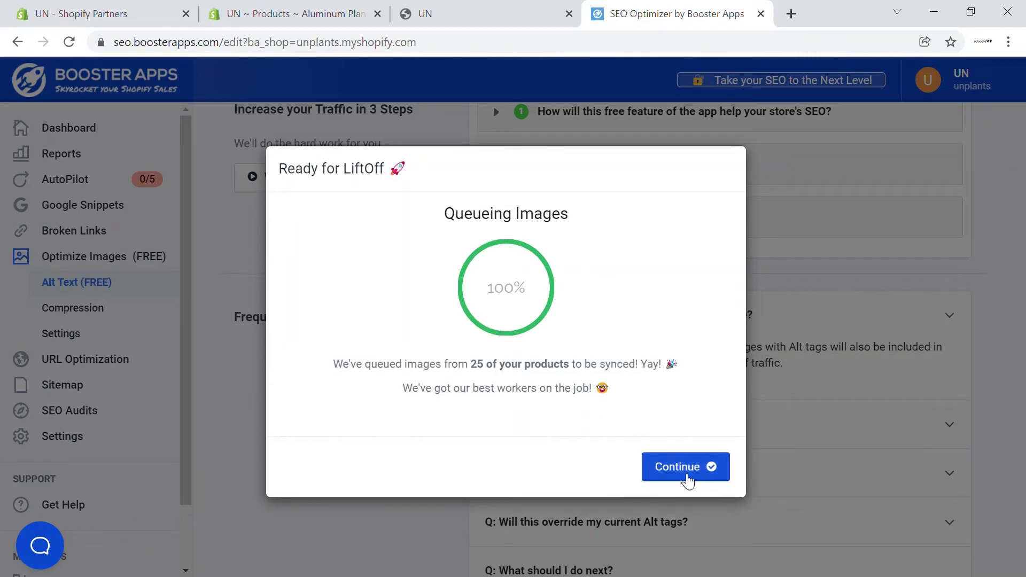
pyautogui.click(685, 467)
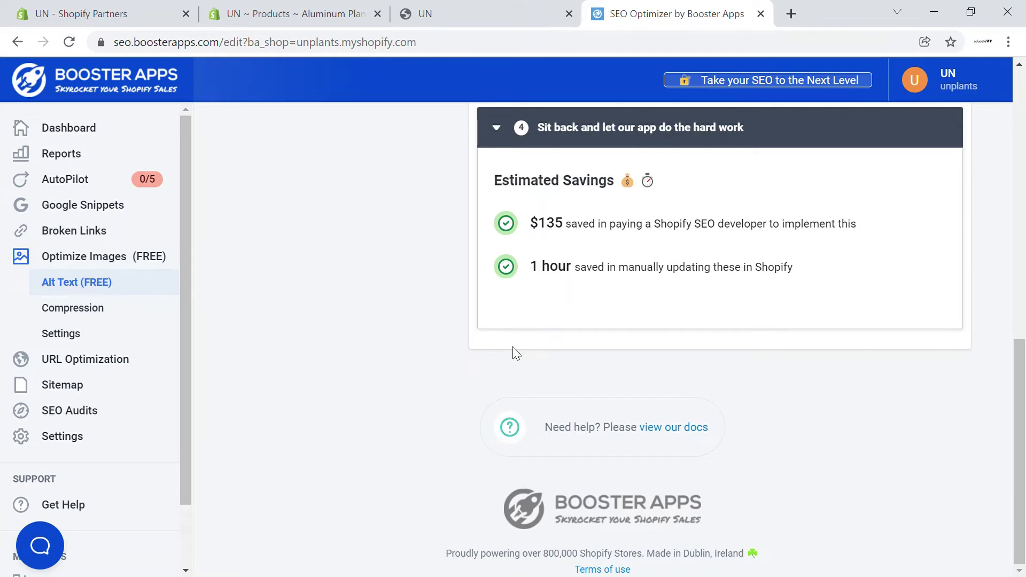
pyautogui.scroll(10, 527, 344)
pyautogui.scroll(1, 568, 265)
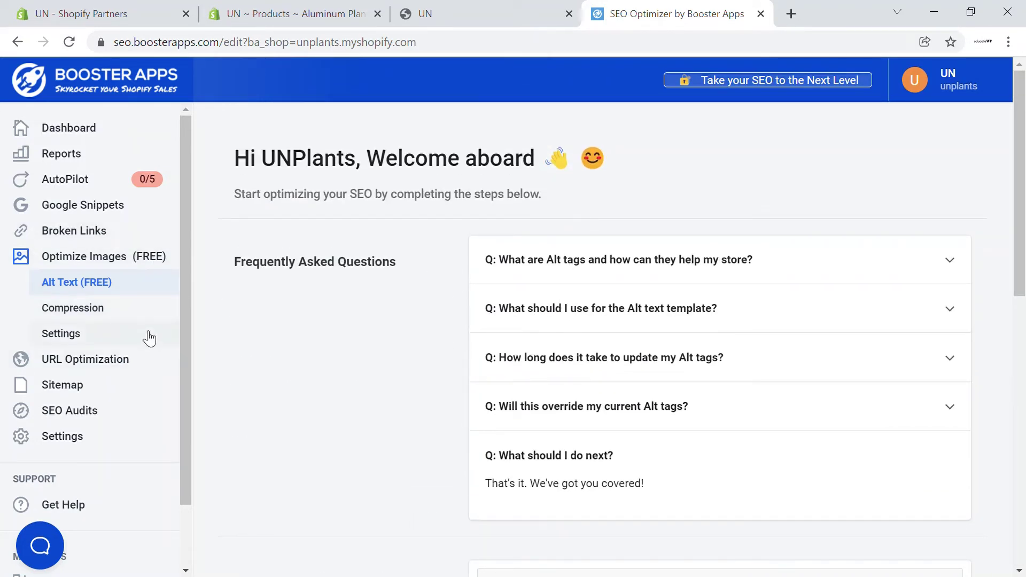
# - View Compression, return to the app, and open Reports showing 25 alt texts fixed
pyautogui.click(126, 317)
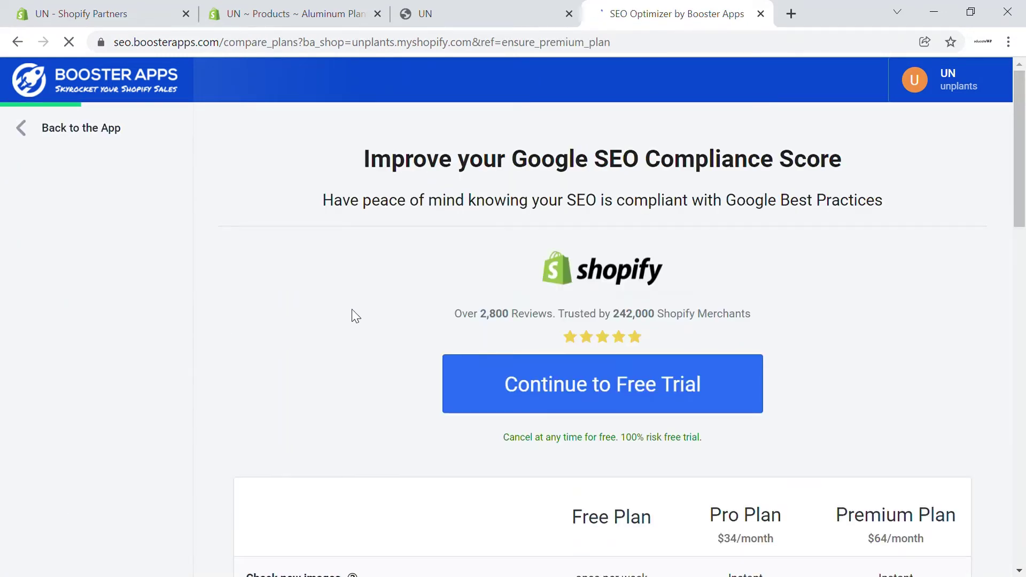
pyautogui.scroll(-4, 830, 226)
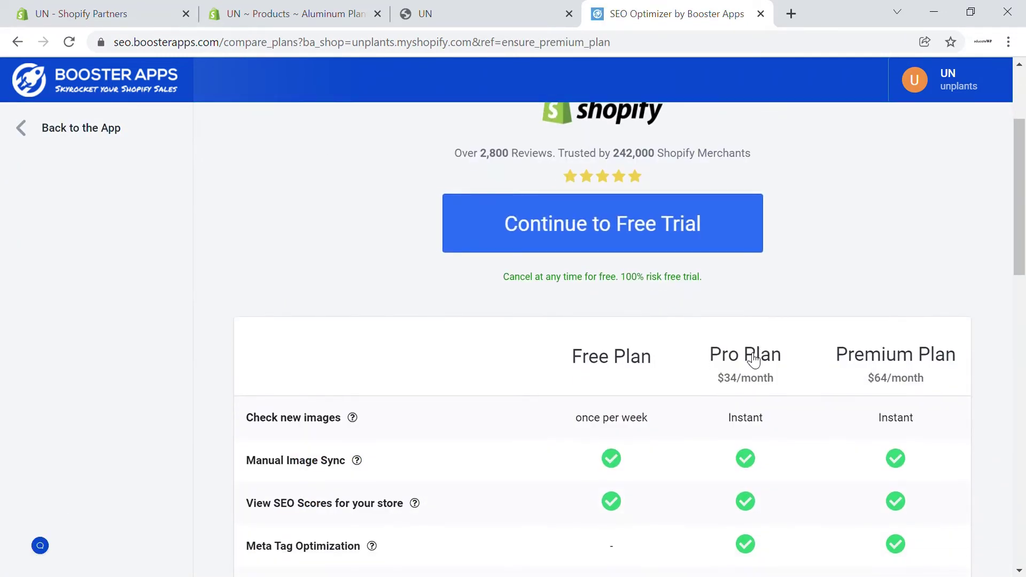
pyautogui.scroll(4, 710, 353)
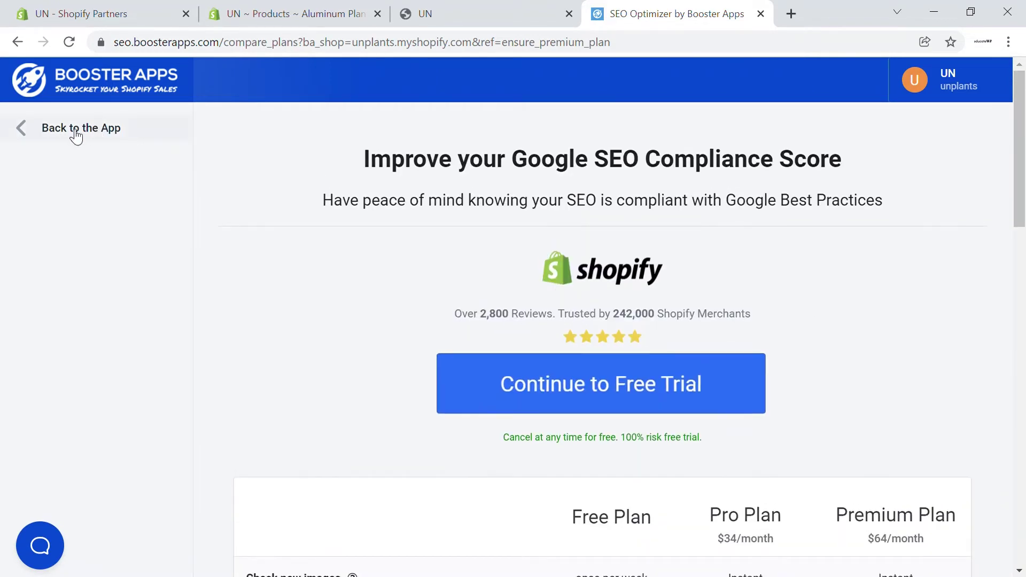
pyautogui.click(78, 137)
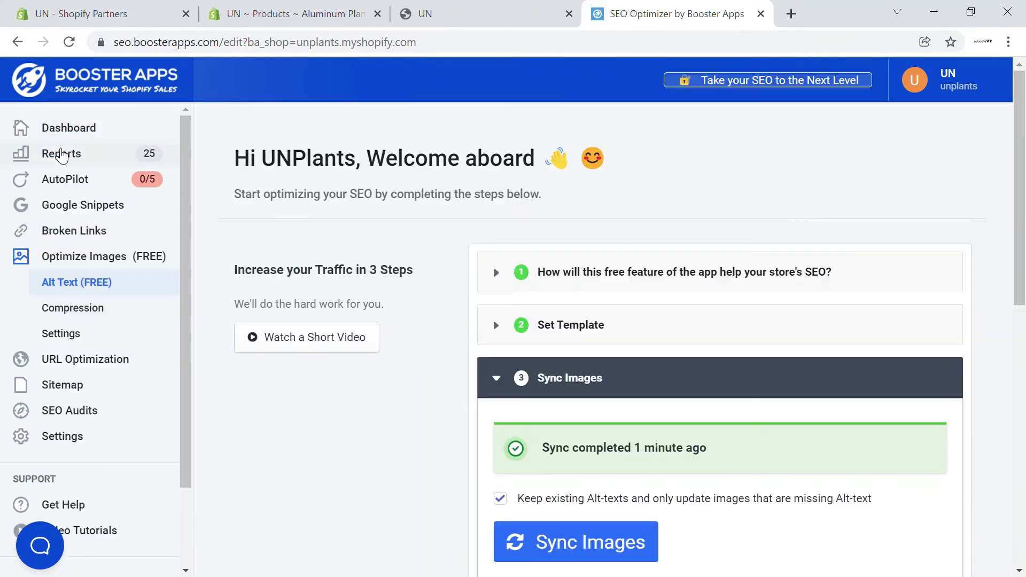
pyautogui.click(62, 155)
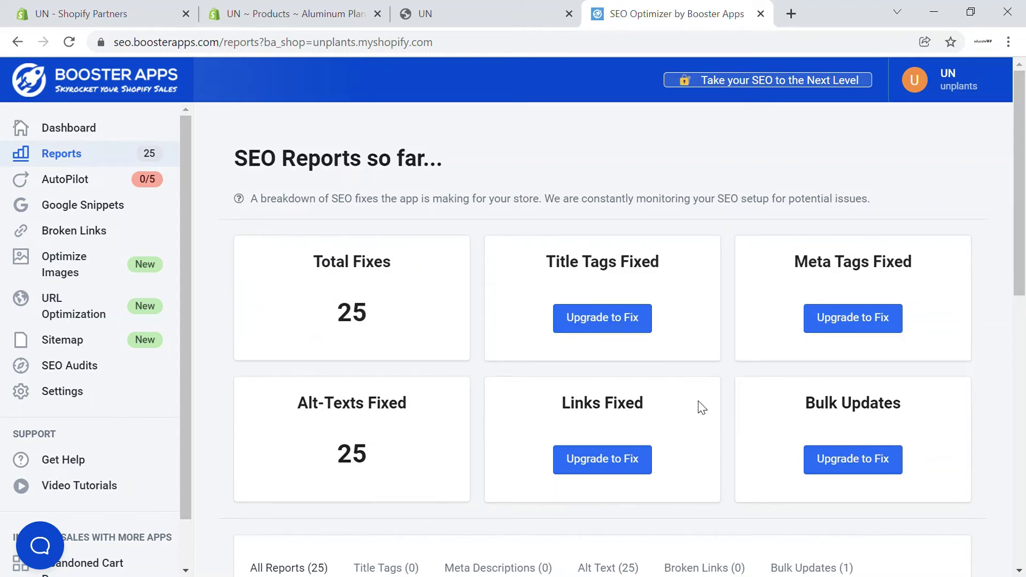
pyautogui.scroll(-4, 698, 408)
pyautogui.scroll(2, 705, 406)
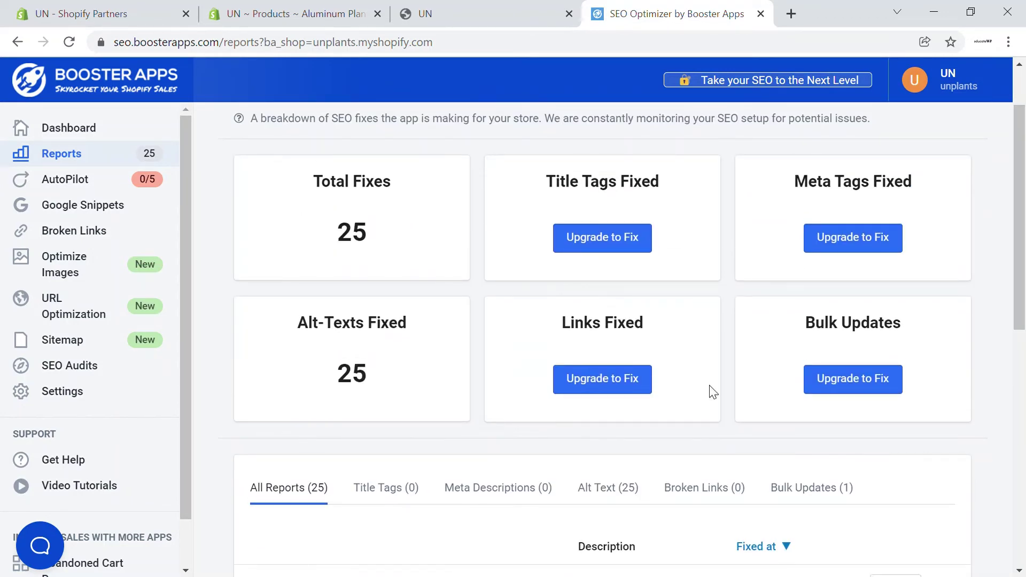
pyautogui.scroll(-5, 711, 390)
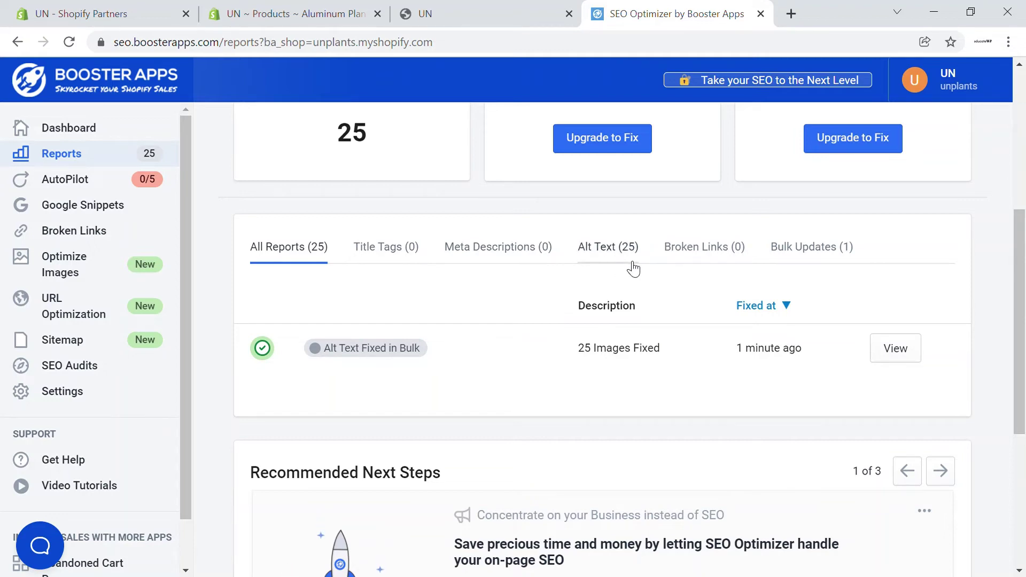
pyautogui.scroll(-2, 667, 271)
pyautogui.scroll(-3, 667, 271)
pyautogui.scroll(4, 658, 268)
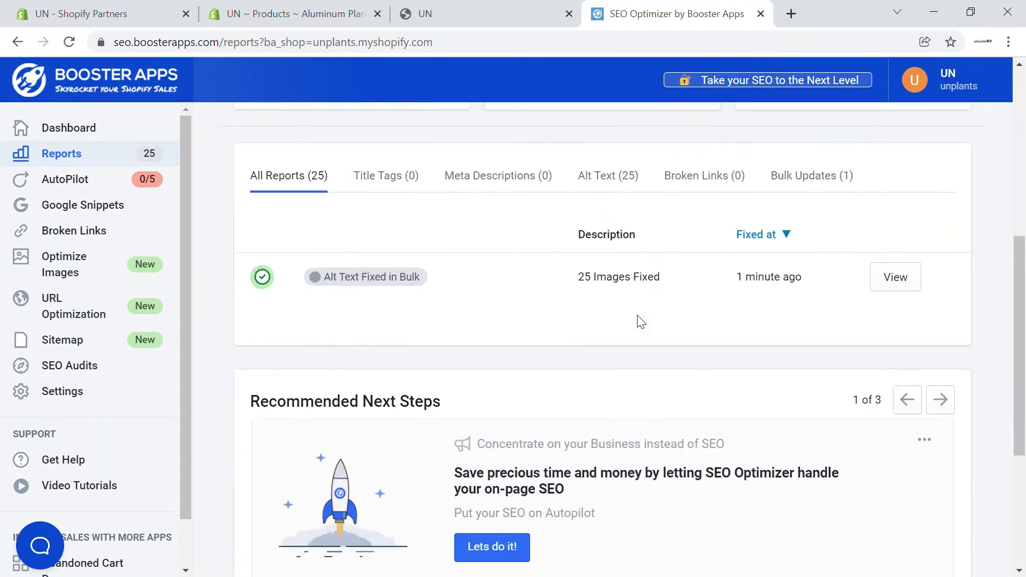
pyautogui.scroll(5, 671, 408)
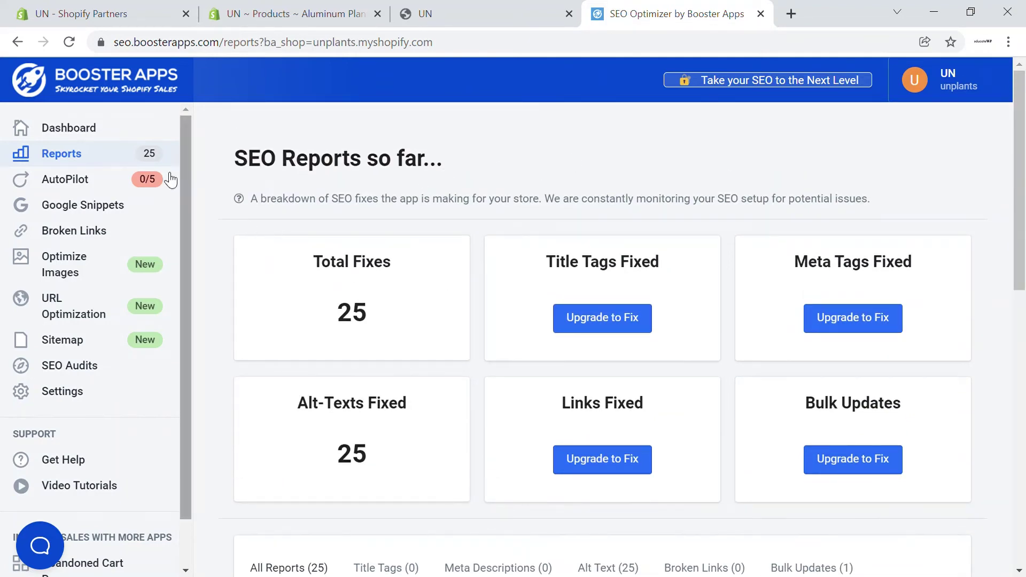
# - Turn on the AutoPilot Image Alt Text toggle, leaving rules at 'Let the app decide'
pyautogui.click(71, 188)
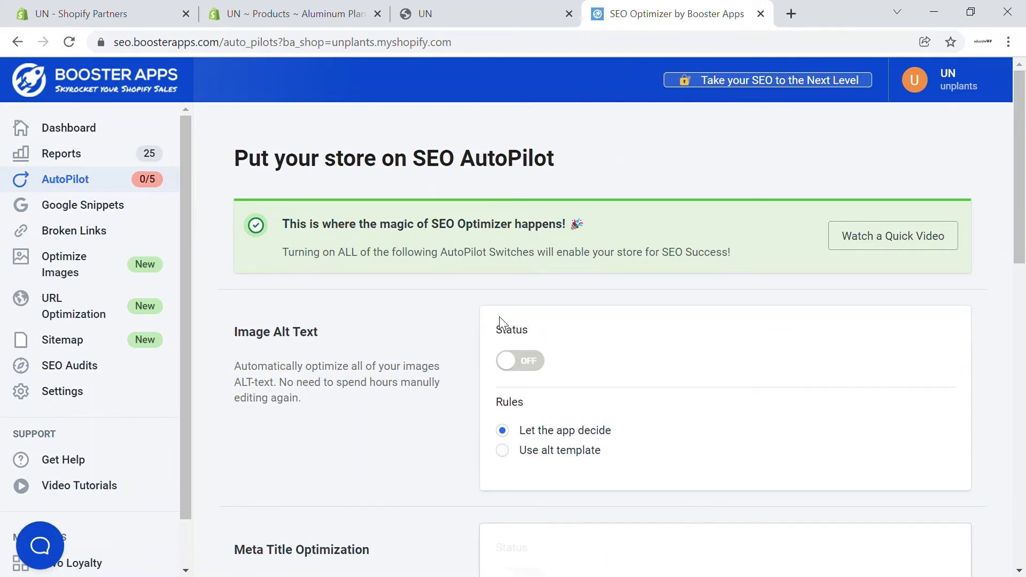
pyautogui.click(521, 366)
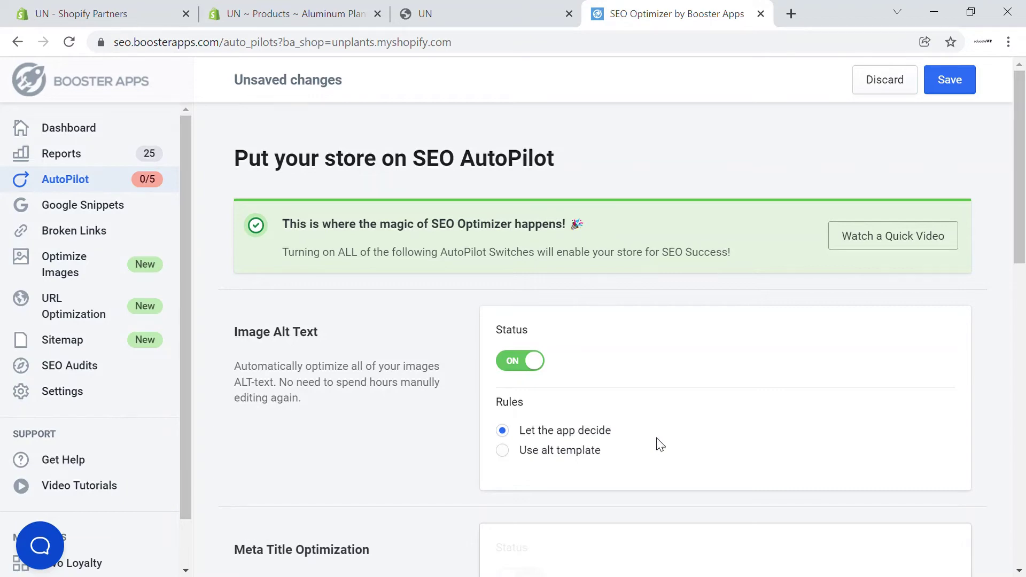
pyautogui.scroll(-6, 661, 445)
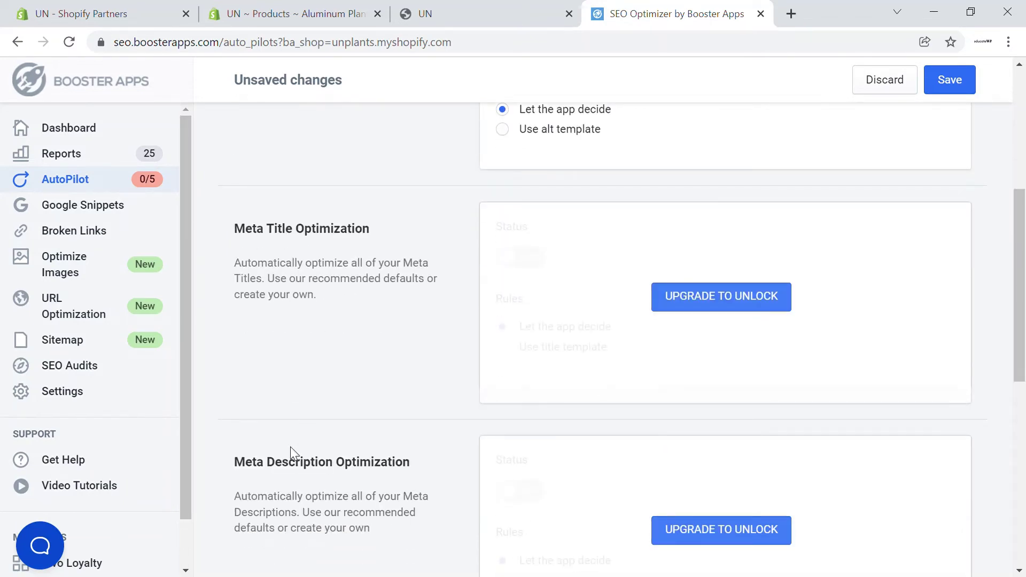
pyautogui.scroll(-6, 293, 454)
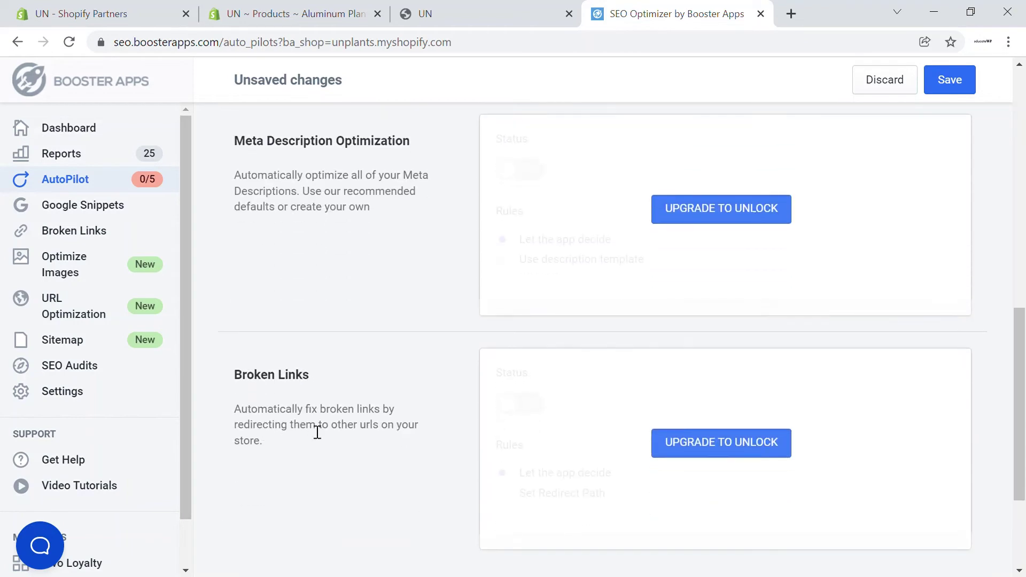
pyautogui.scroll(-3, 317, 431)
pyautogui.scroll(13, 482, 457)
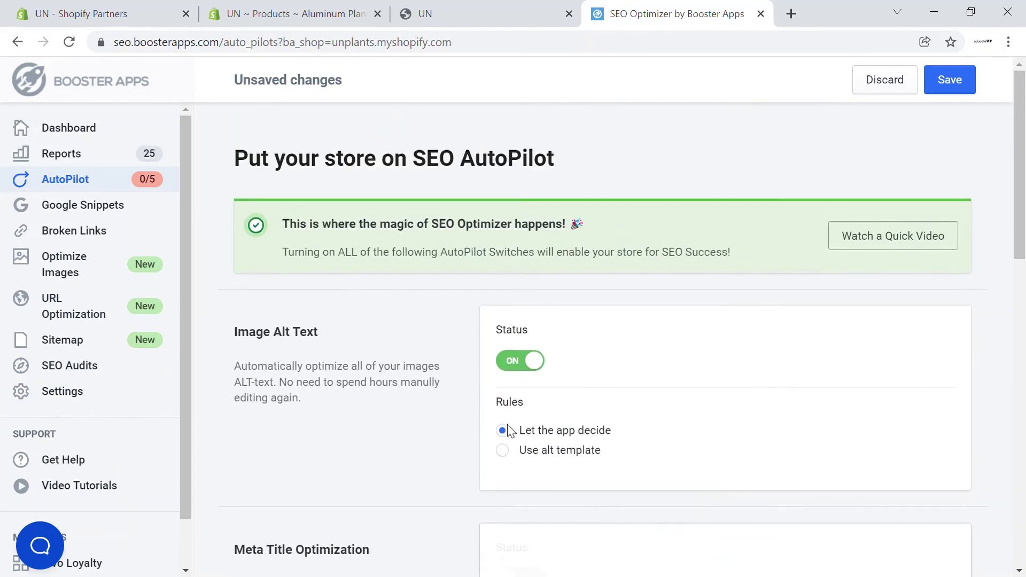
pyautogui.scroll(-4, 675, 383)
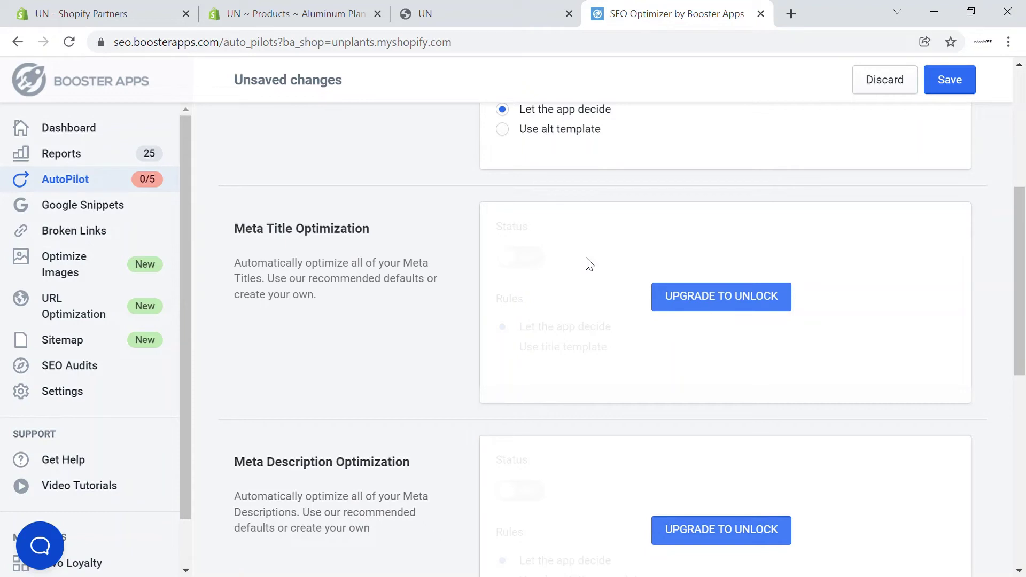
# - Open the Products SEO audit list, where each product shows 'Keyword not added' and 8 suggestions
pyautogui.click(134, 212)
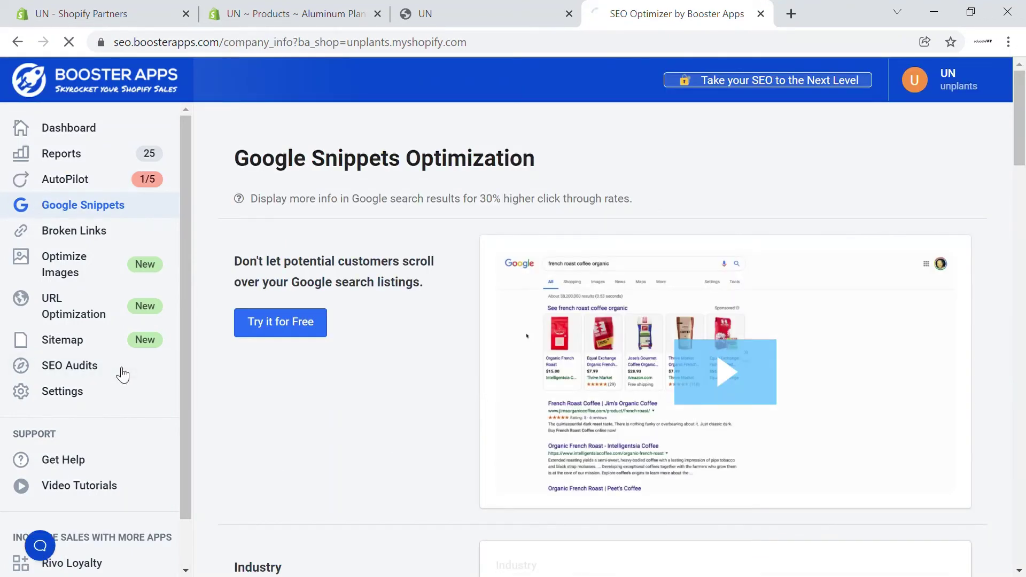
pyautogui.click(122, 374)
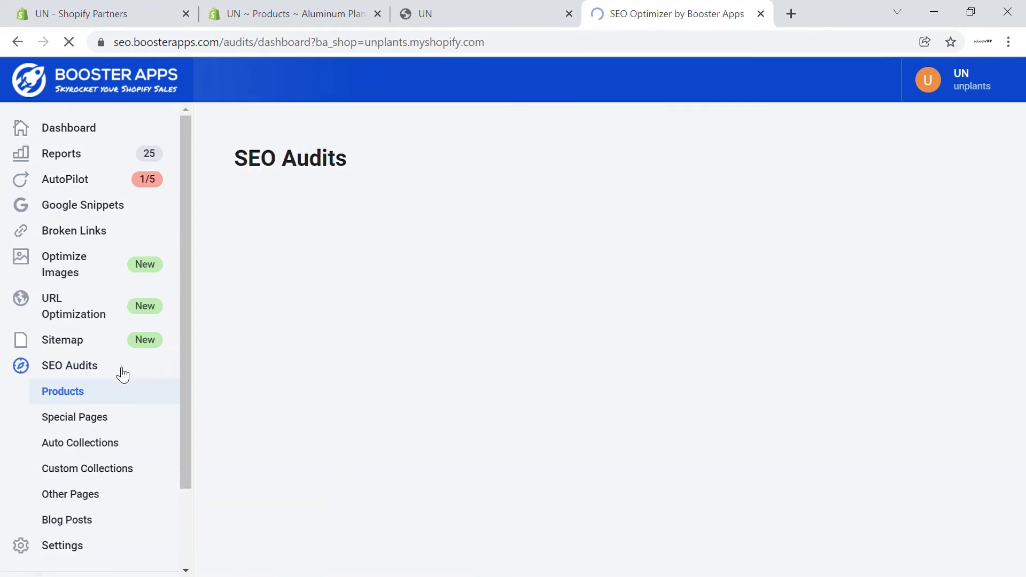
pyautogui.scroll(-2, 609, 216)
pyautogui.scroll(-1, 431, 201)
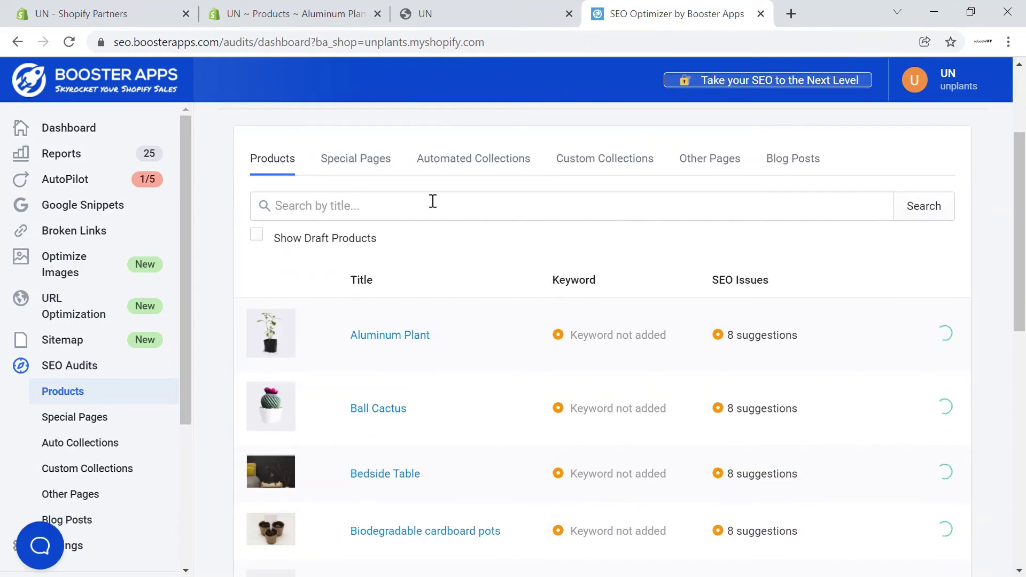
pyautogui.scroll(3, 336, 303)
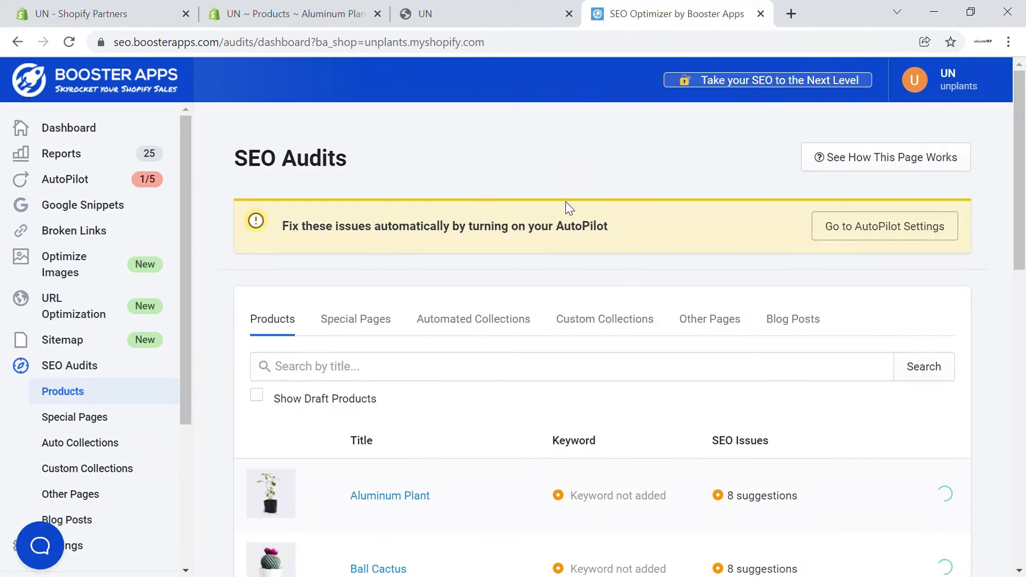
pyautogui.scroll(-4, 509, 248)
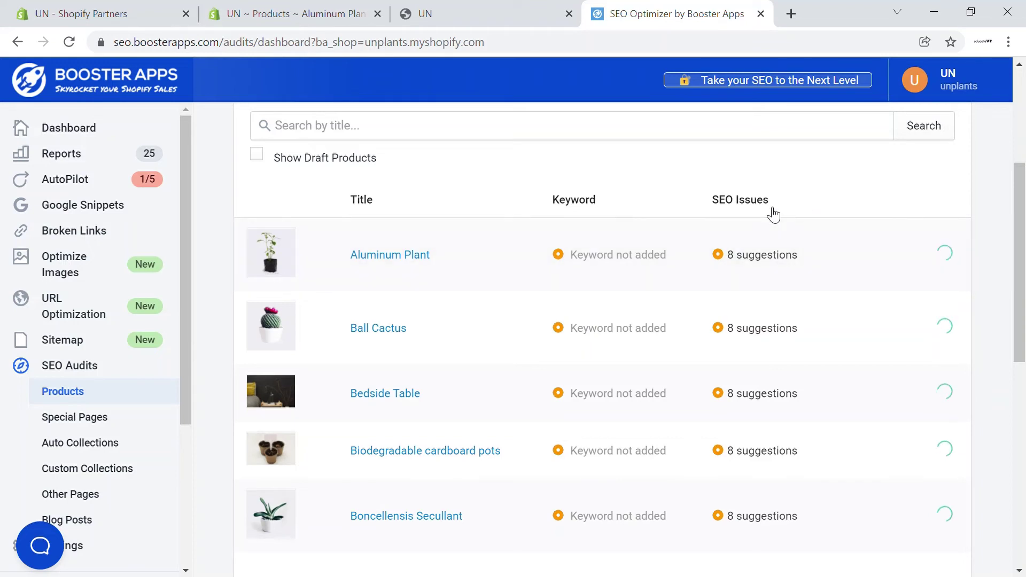
pyautogui.scroll(-2, 773, 214)
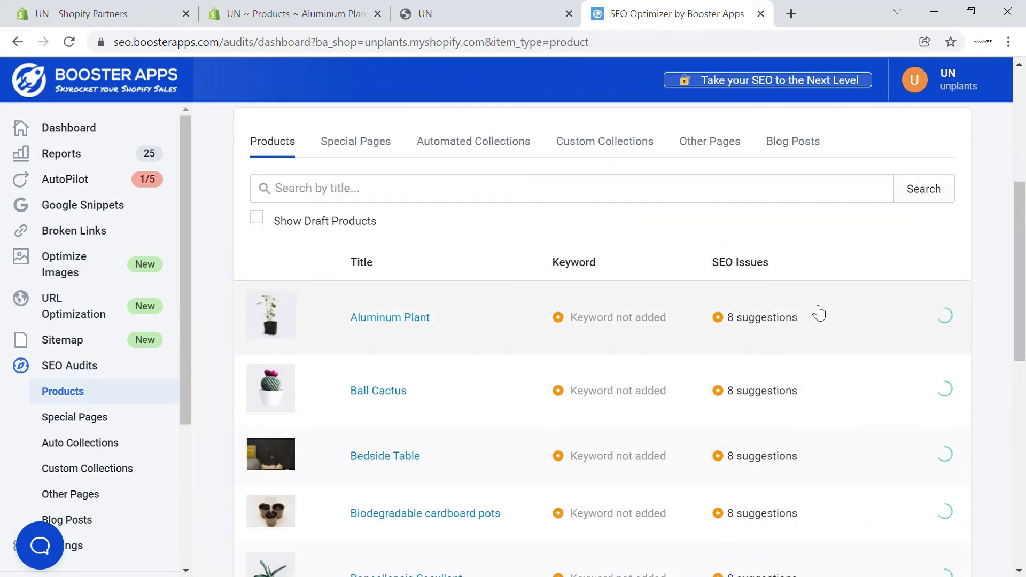
# - Open the Aluminum Plant SEO audit, enter 'Aluminum Plant' as its target keyword and check its trends
pyautogui.click(401, 332)
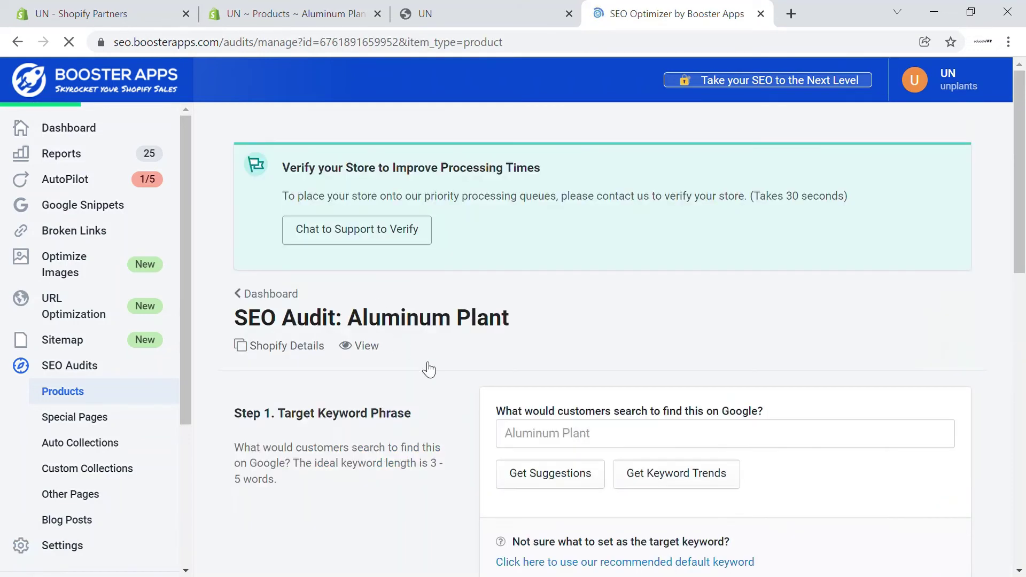
pyautogui.scroll(-2, 494, 297)
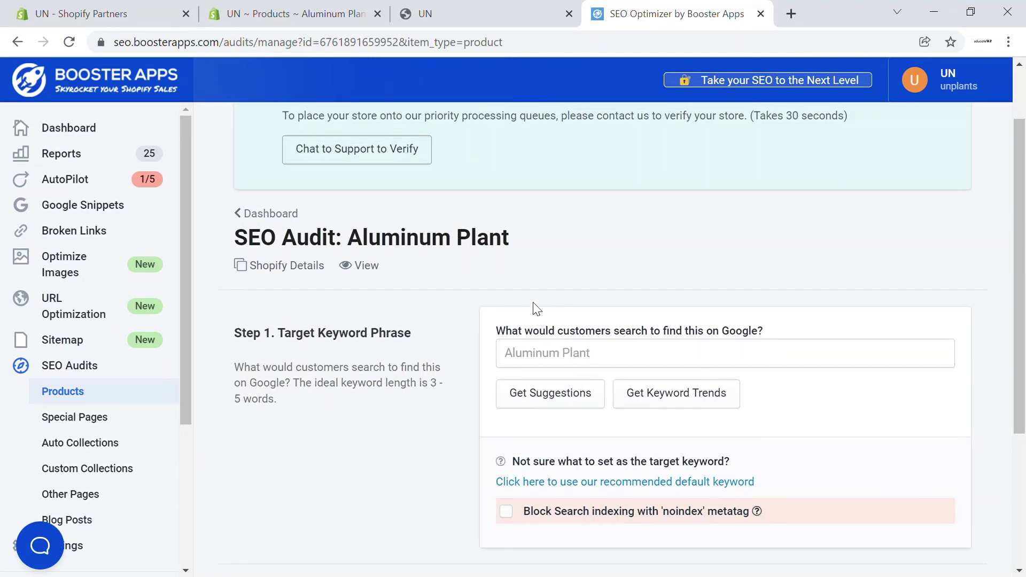
pyautogui.click(648, 398)
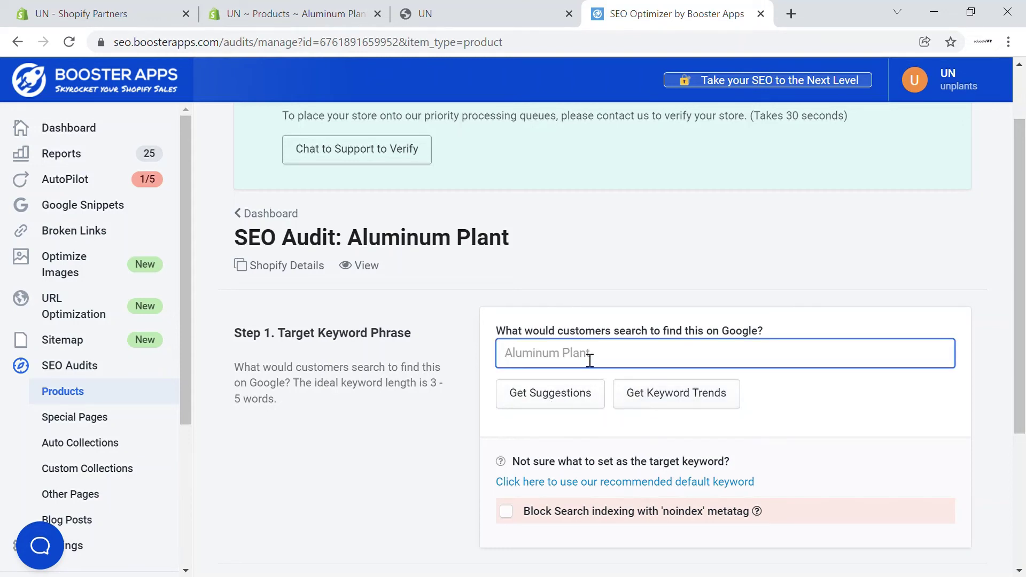
pyautogui.write('Aluminum Plant')
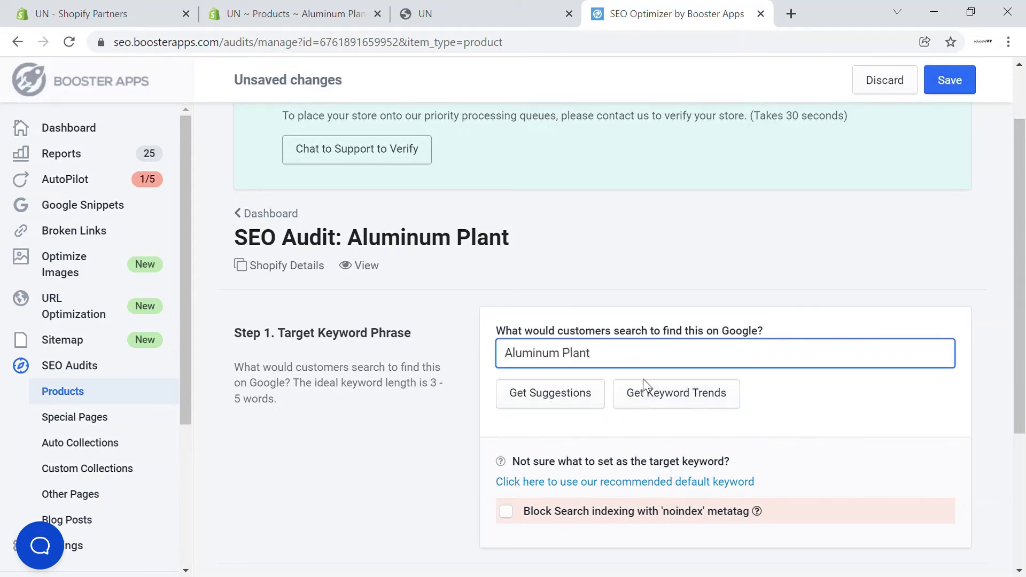
pyautogui.click(664, 404)
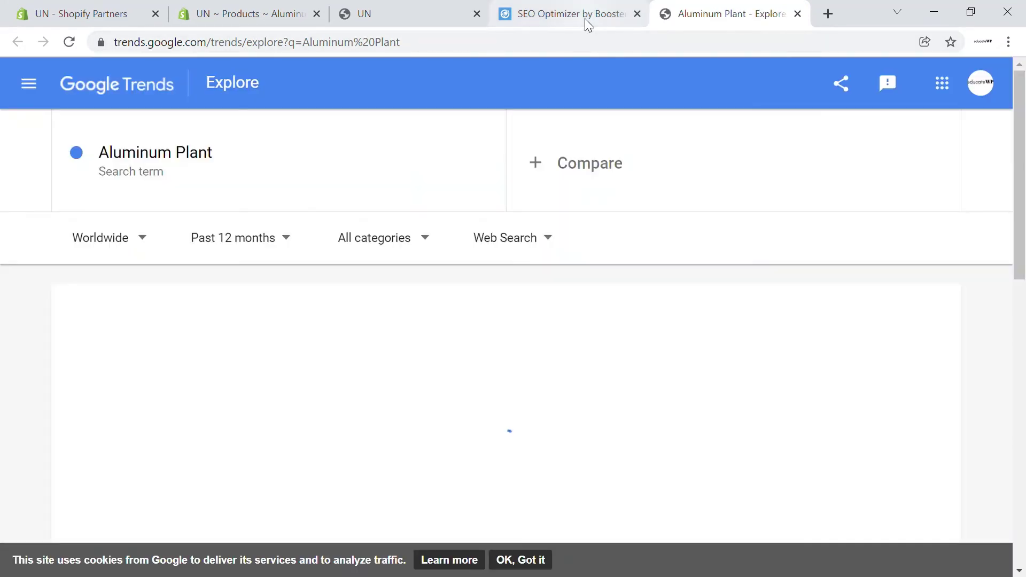
# - Scroll through the Google Trends results for Aluminum Plant to review top regions and related queries
pyautogui.scroll(-1, 307, 267)
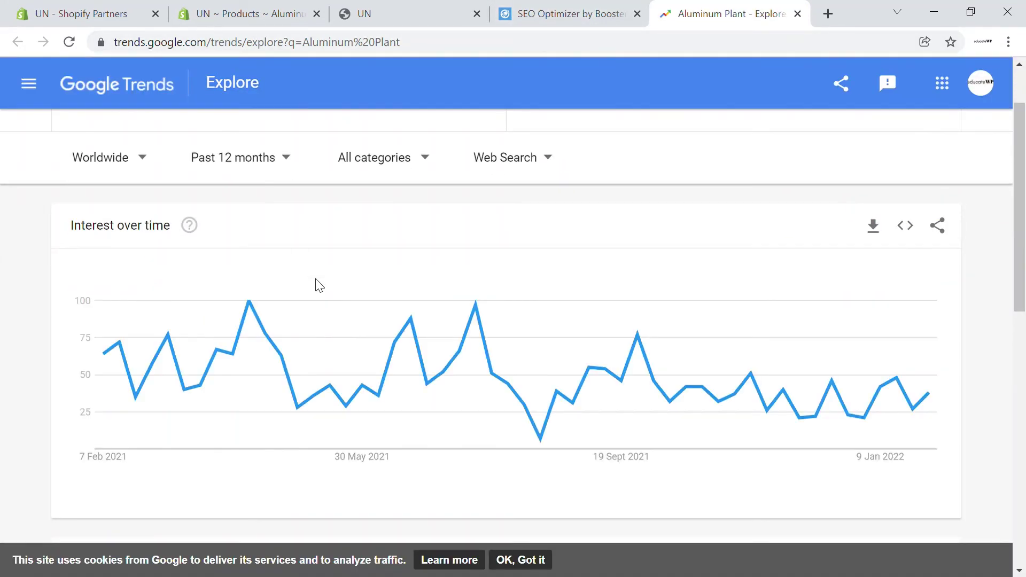
pyautogui.scroll(-2, 320, 289)
pyautogui.scroll(3, 323, 290)
pyautogui.scroll(-5, 459, 302)
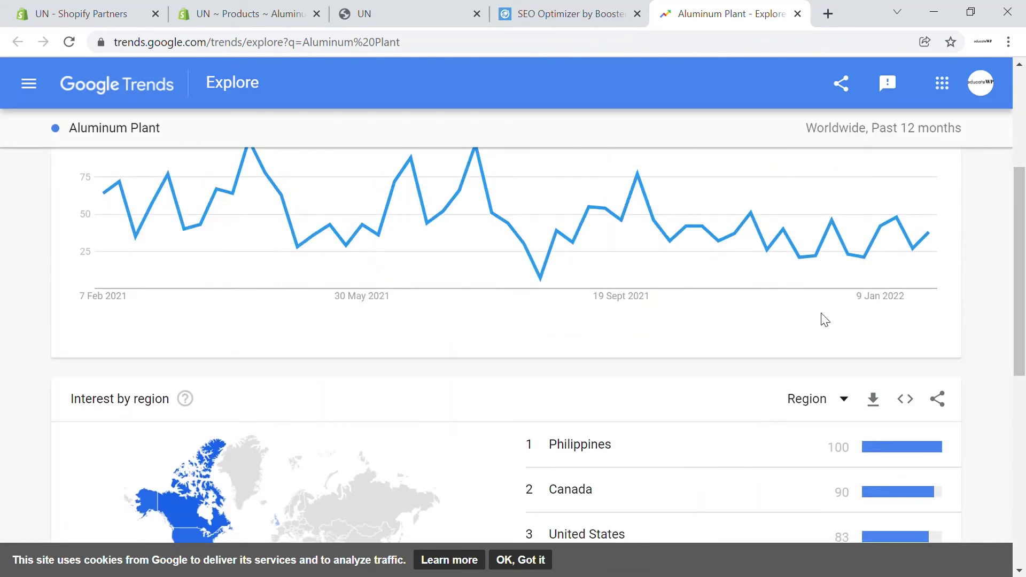
pyautogui.scroll(-4, 824, 319)
pyautogui.scroll(5, 824, 320)
pyautogui.scroll(-2, 825, 320)
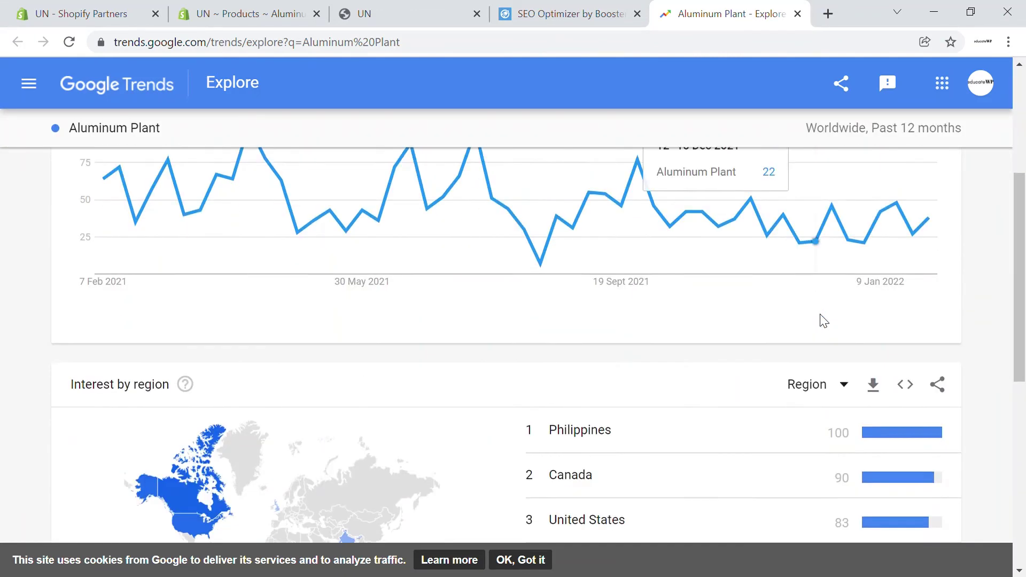
pyautogui.scroll(-7, 823, 319)
pyautogui.scroll(-1, 627, 289)
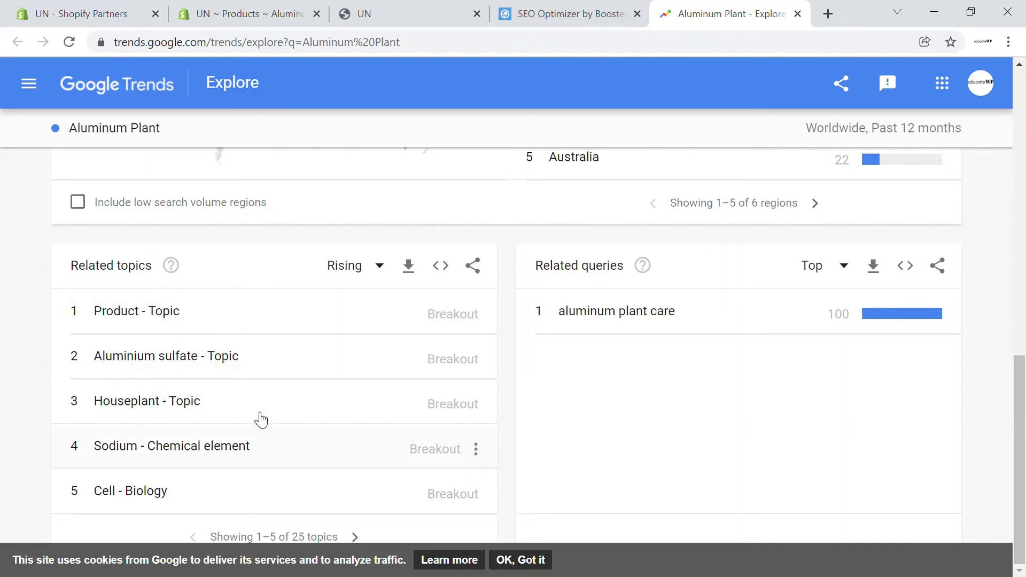
pyautogui.scroll(10, 807, 417)
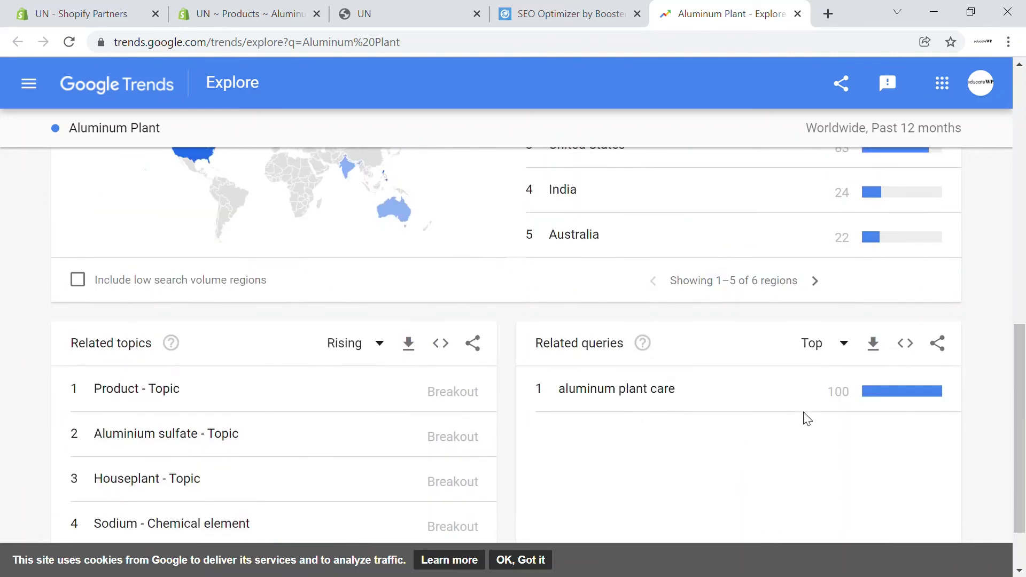
# - Extend the keyword to 'Aluminum House Plant' after rechecking related queries in Google Trends
pyautogui.click(540, 20)
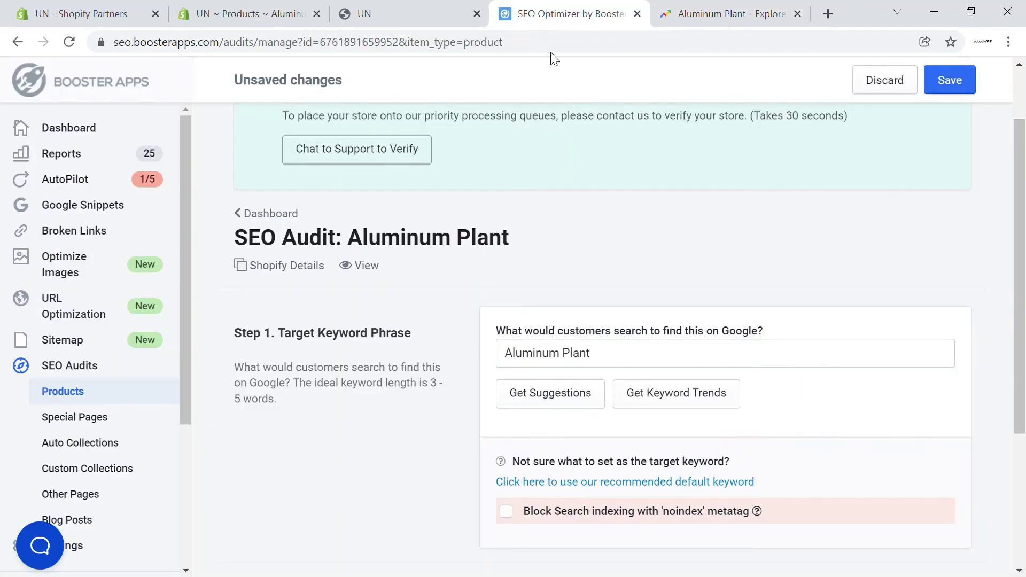
pyautogui.click(619, 357)
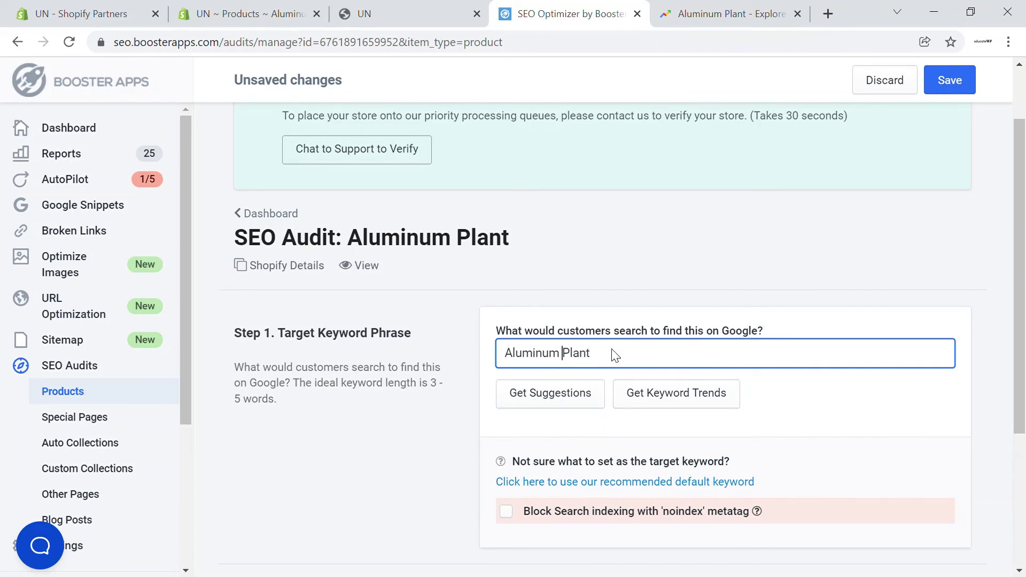
pyautogui.write('House')
pyautogui.click(694, 15)
pyautogui.scroll(-10, 227, 431)
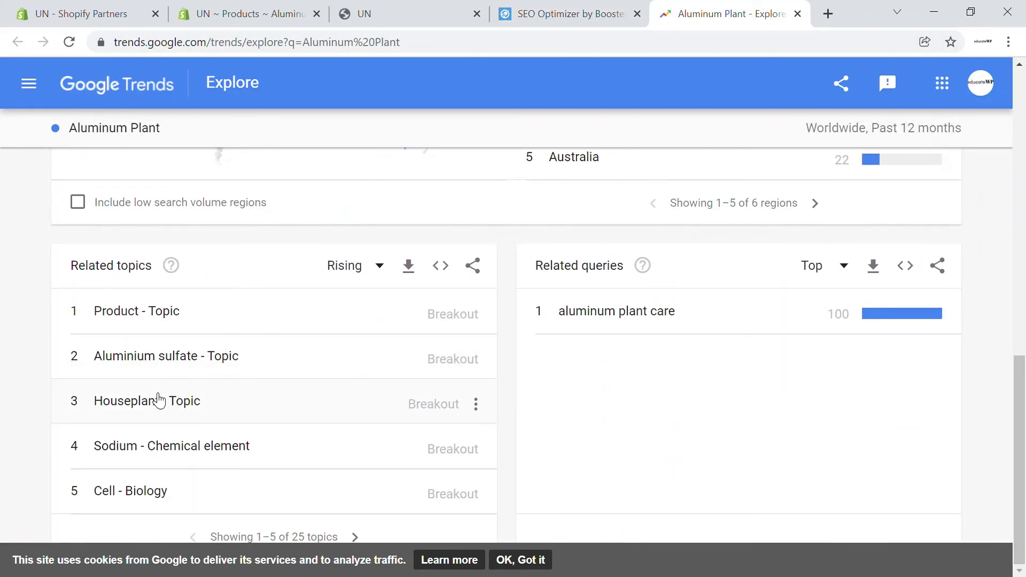
pyautogui.click(581, 14)
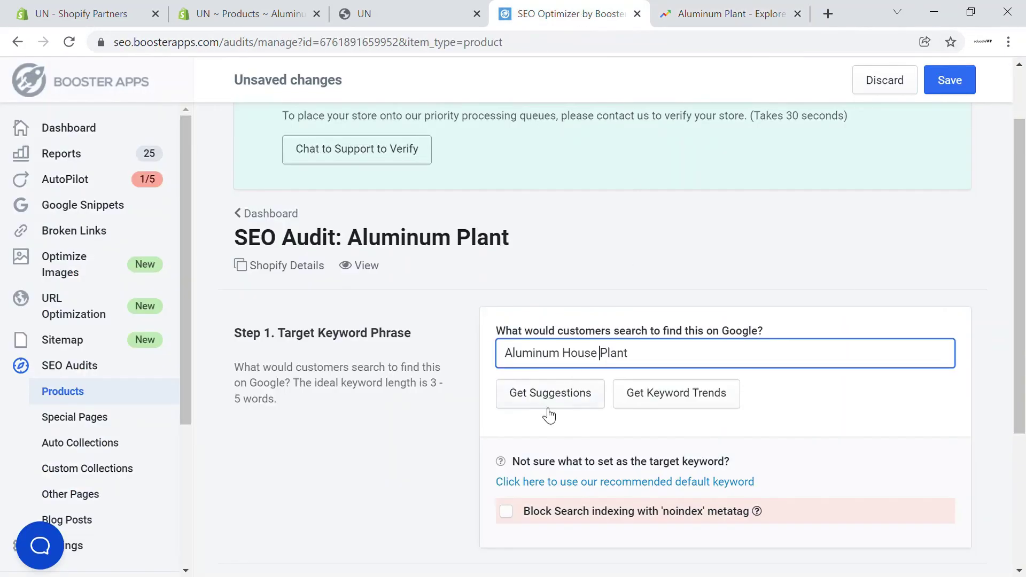
# - Fetch suggestions, save 'Aluminum House Plant' as the target keyword, and return to the audit list
pyautogui.click(558, 404)
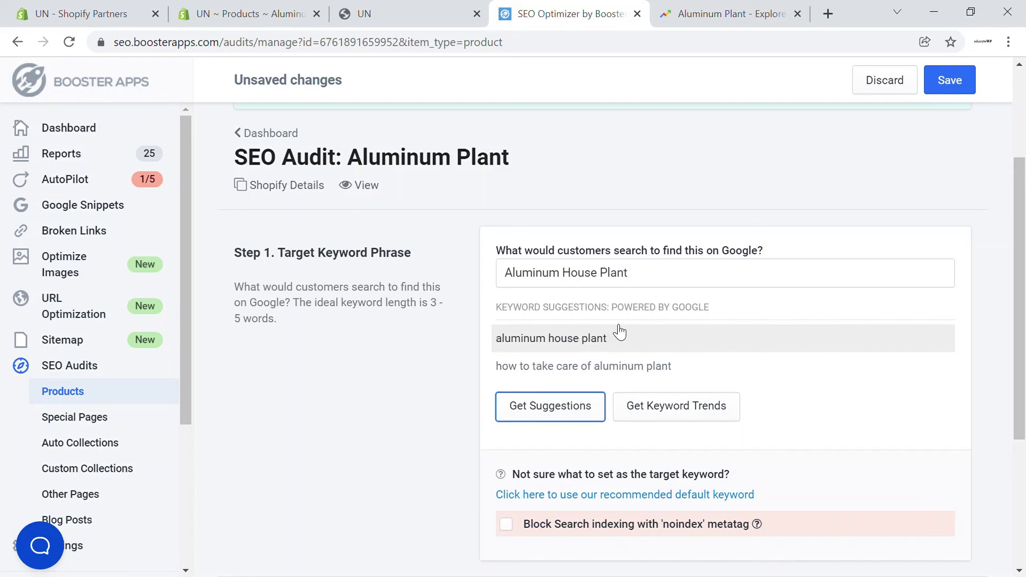
pyautogui.scroll(-3, 634, 380)
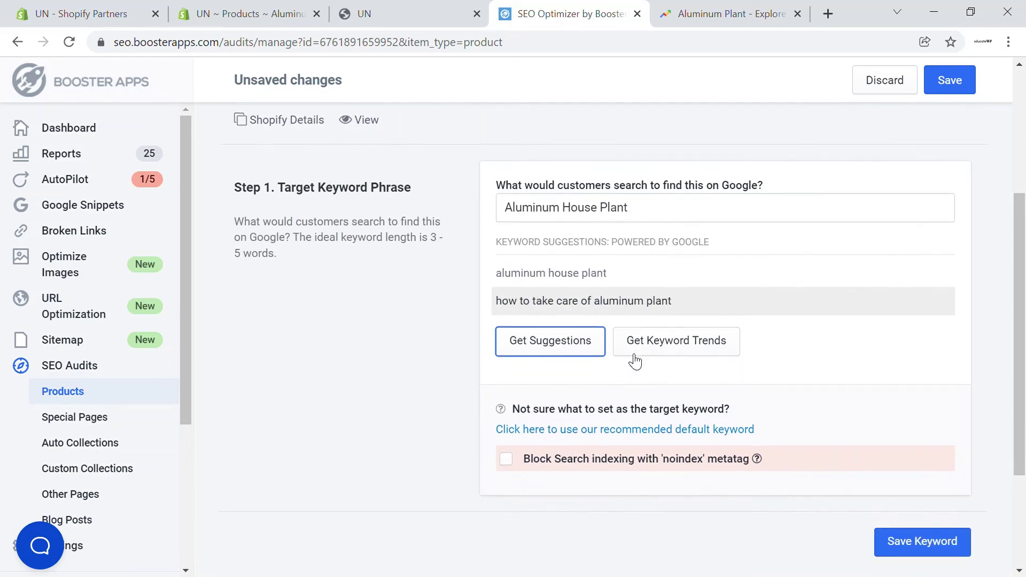
pyautogui.scroll(3, 701, 300)
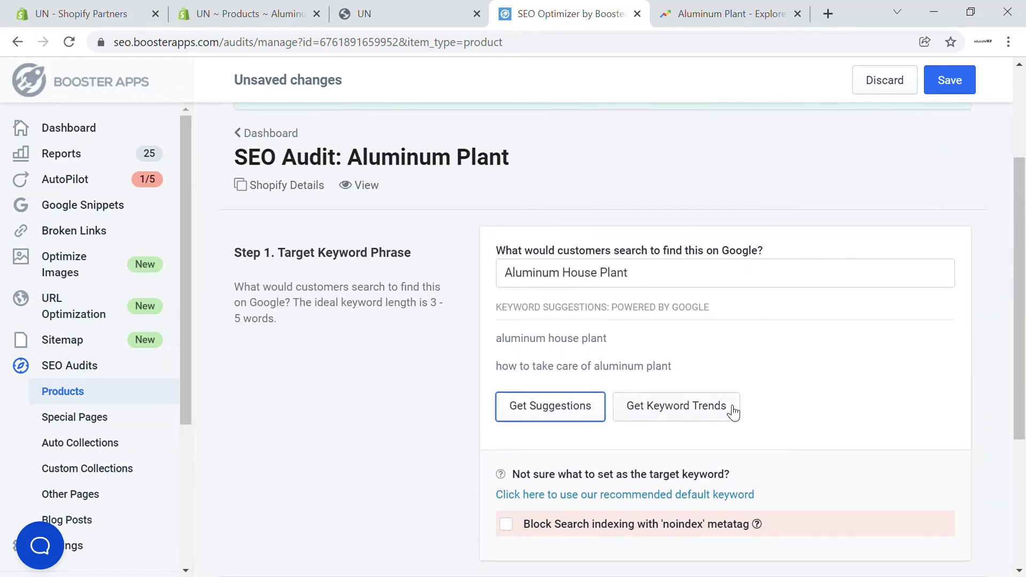
pyautogui.scroll(-3, 733, 412)
pyautogui.scroll(3, 469, 344)
pyautogui.scroll(-1, 703, 337)
pyautogui.scroll(1, 707, 374)
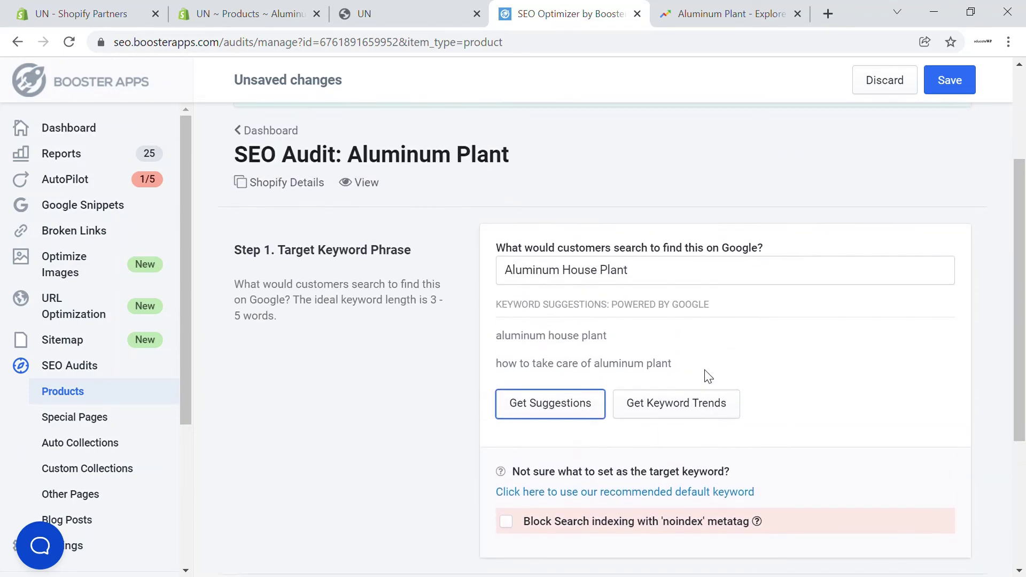
pyautogui.scroll(-2, 748, 407)
pyautogui.scroll(-2, 808, 452)
pyautogui.click(934, 458)
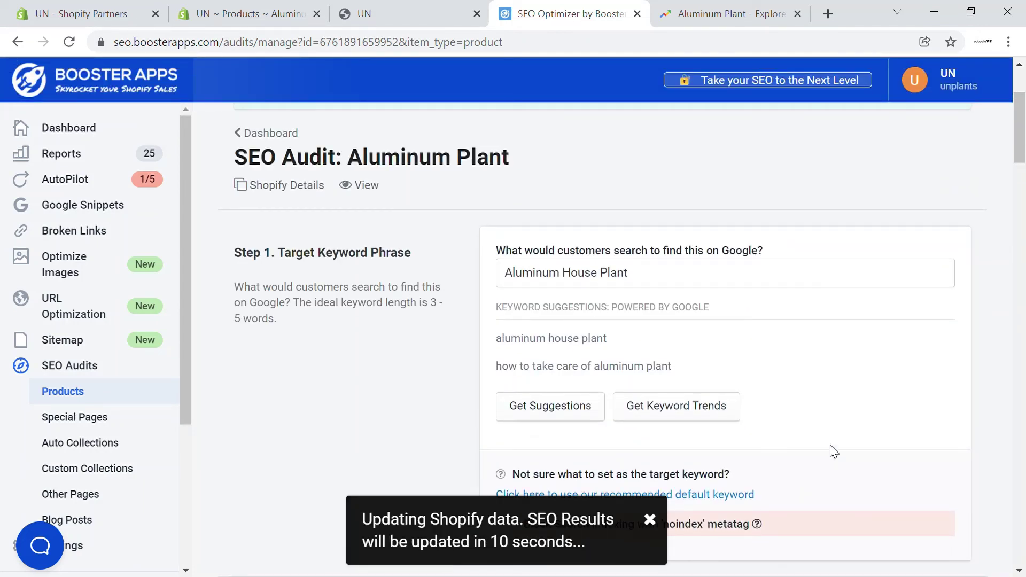
pyautogui.click(250, 134)
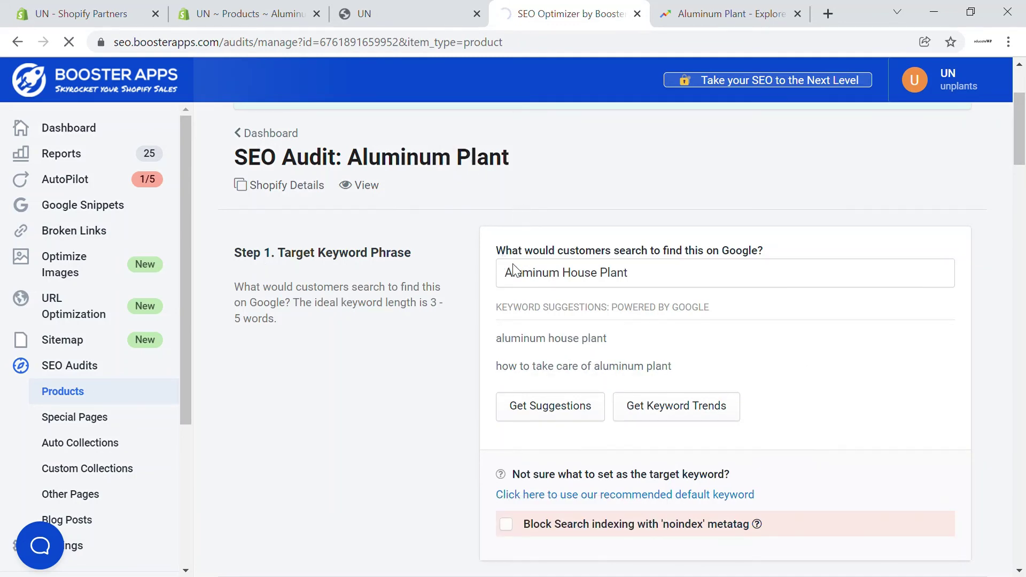
pyautogui.scroll(-5, 583, 353)
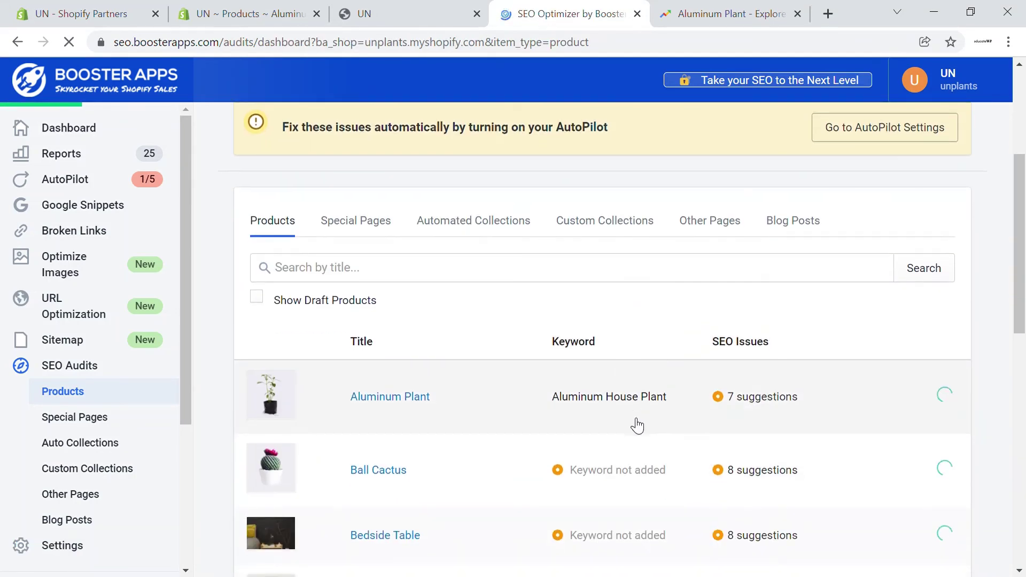
# - Open the Ball Cactus SEO audit and fetch its keyword suggestions
pyautogui.scroll(-3, 637, 426)
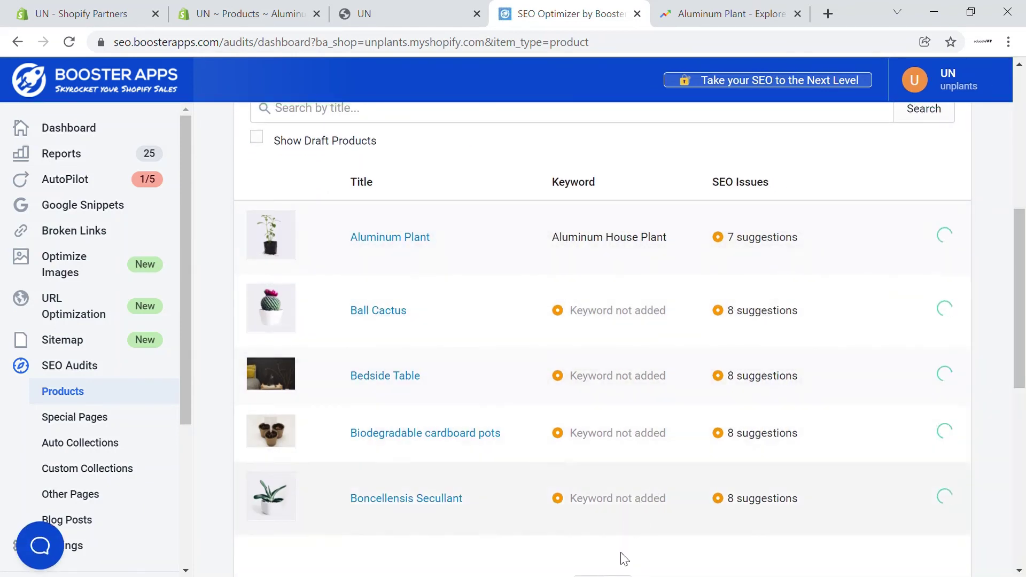
pyautogui.click(390, 314)
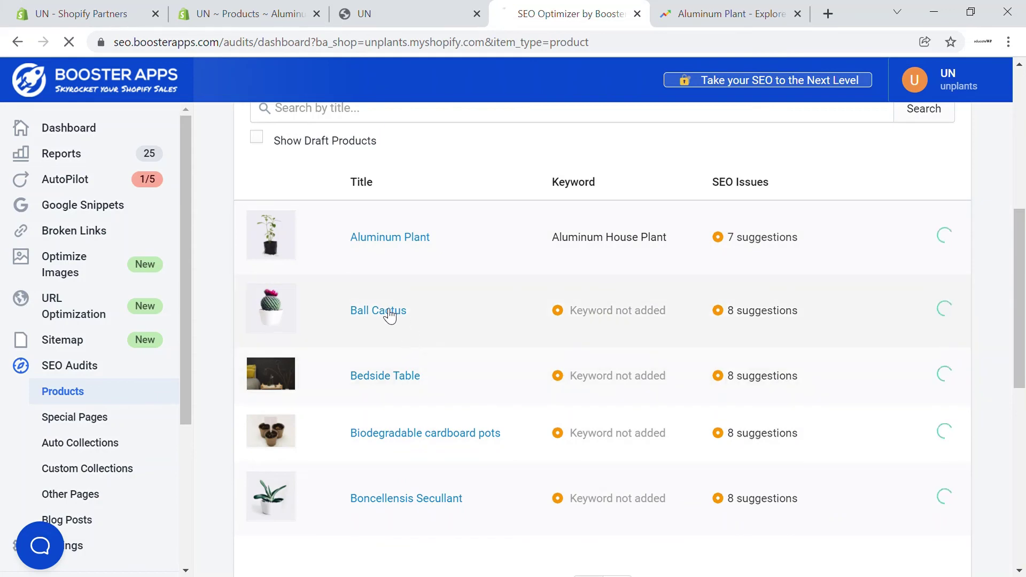
pyautogui.click(549, 311)
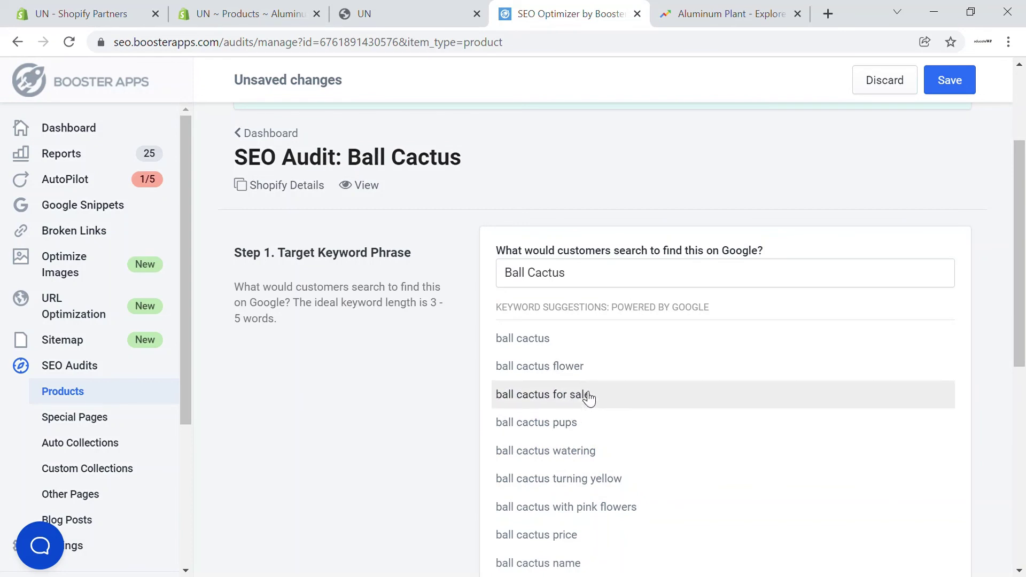
pyautogui.scroll(-1, 589, 402)
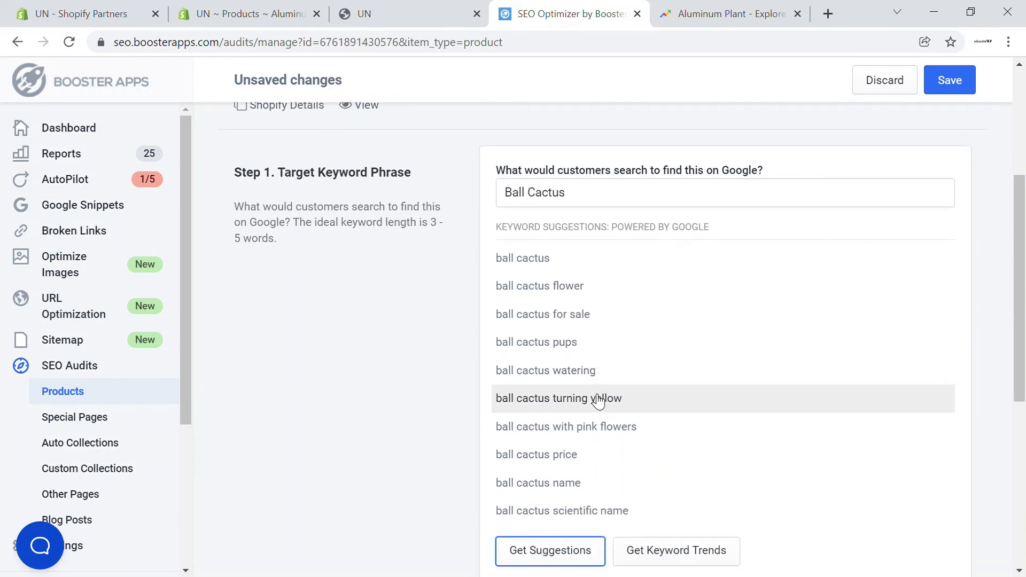
# - Save the suggested 'ball cactus flower' as Ball Cactus's target keyword and return to the audit list
pyautogui.click(582, 299)
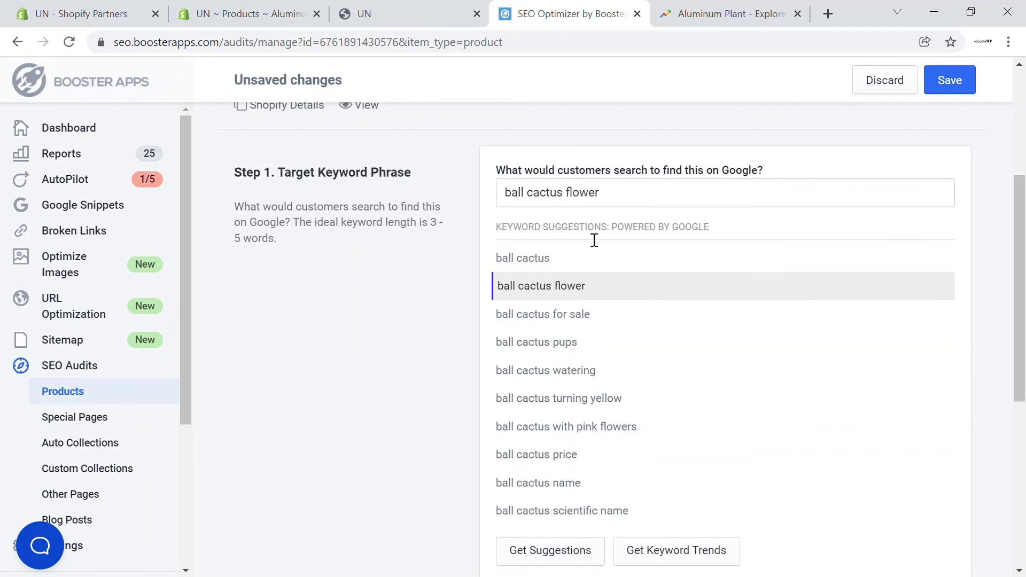
pyautogui.scroll(-3, 716, 447)
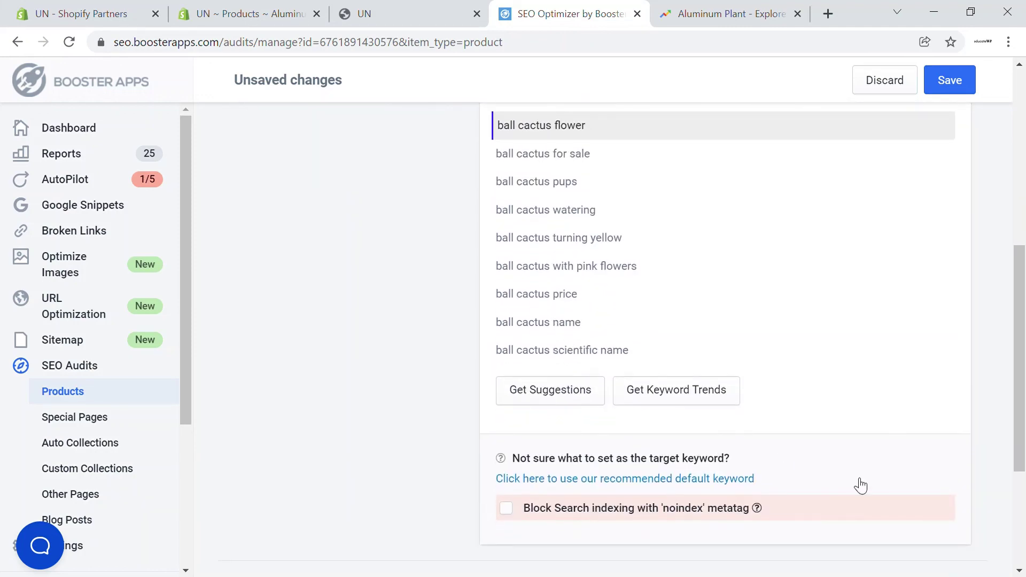
pyautogui.scroll(4, 860, 484)
pyautogui.scroll(-5, 876, 465)
pyautogui.click(931, 512)
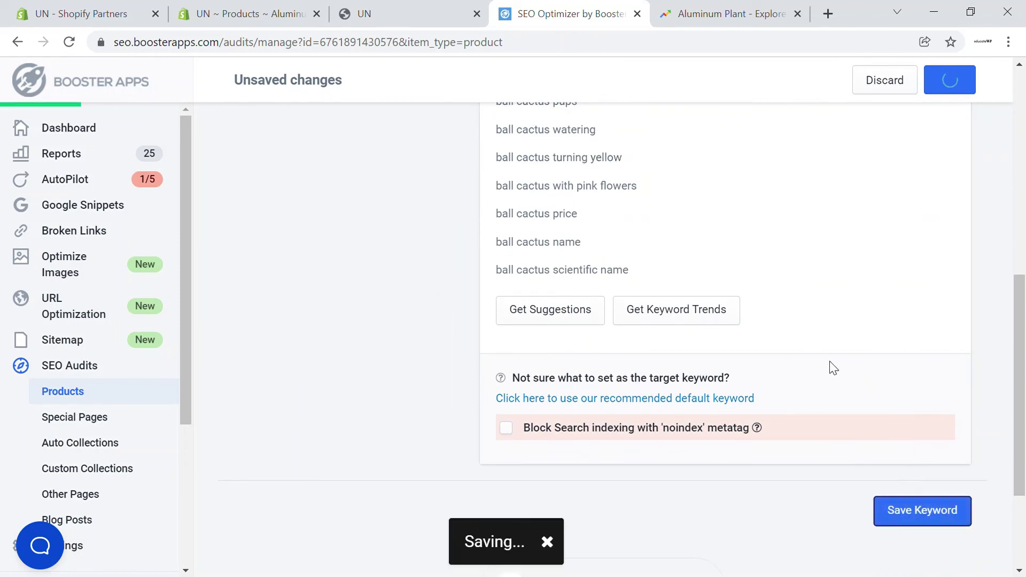
pyautogui.scroll(5, 831, 366)
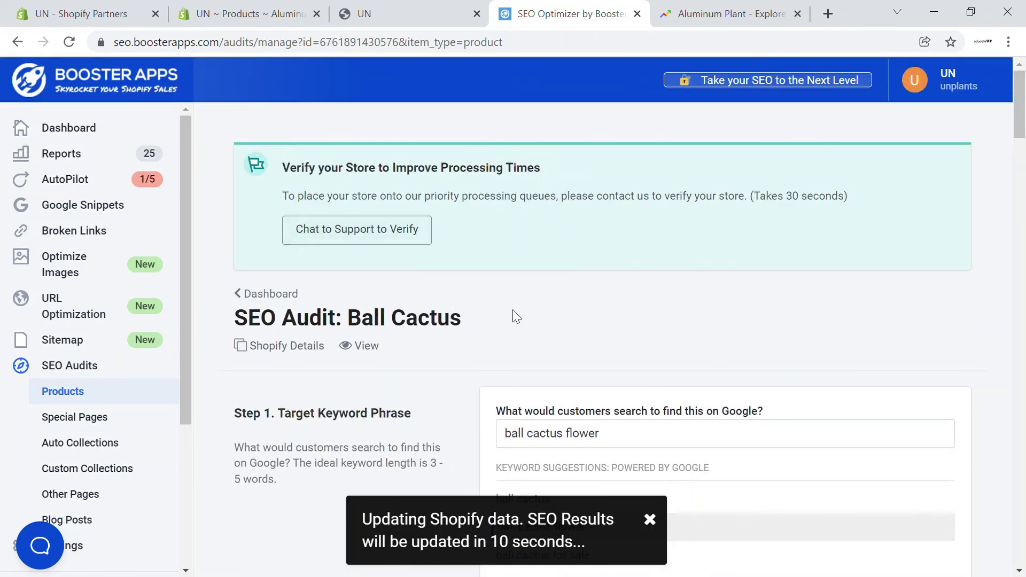
pyautogui.click(272, 300)
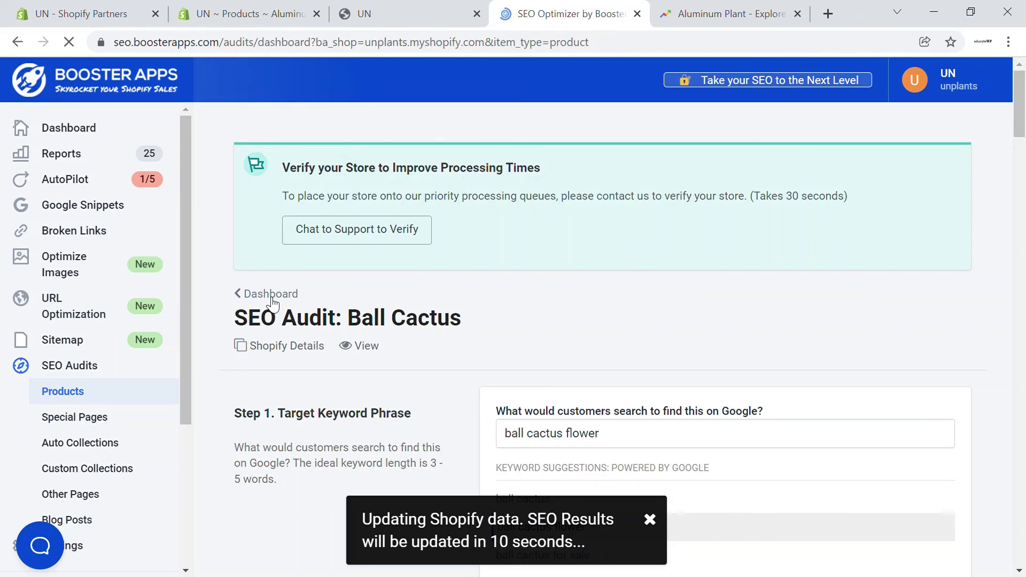
# - Scroll the product audit list to review both saved keywords, each with 7 suggestions
pyautogui.scroll(-2, 805, 282)
pyautogui.scroll(-3, 804, 282)
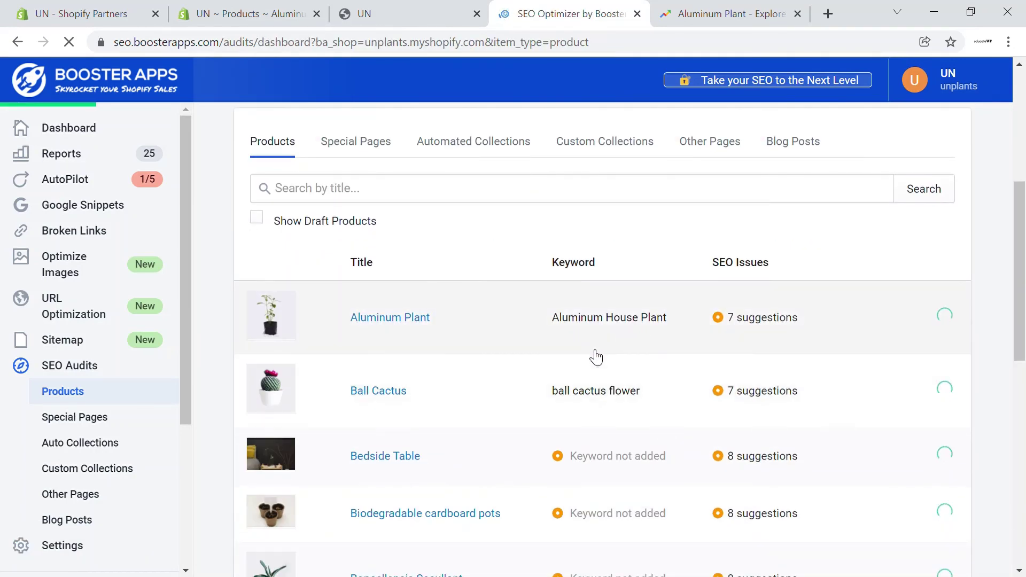